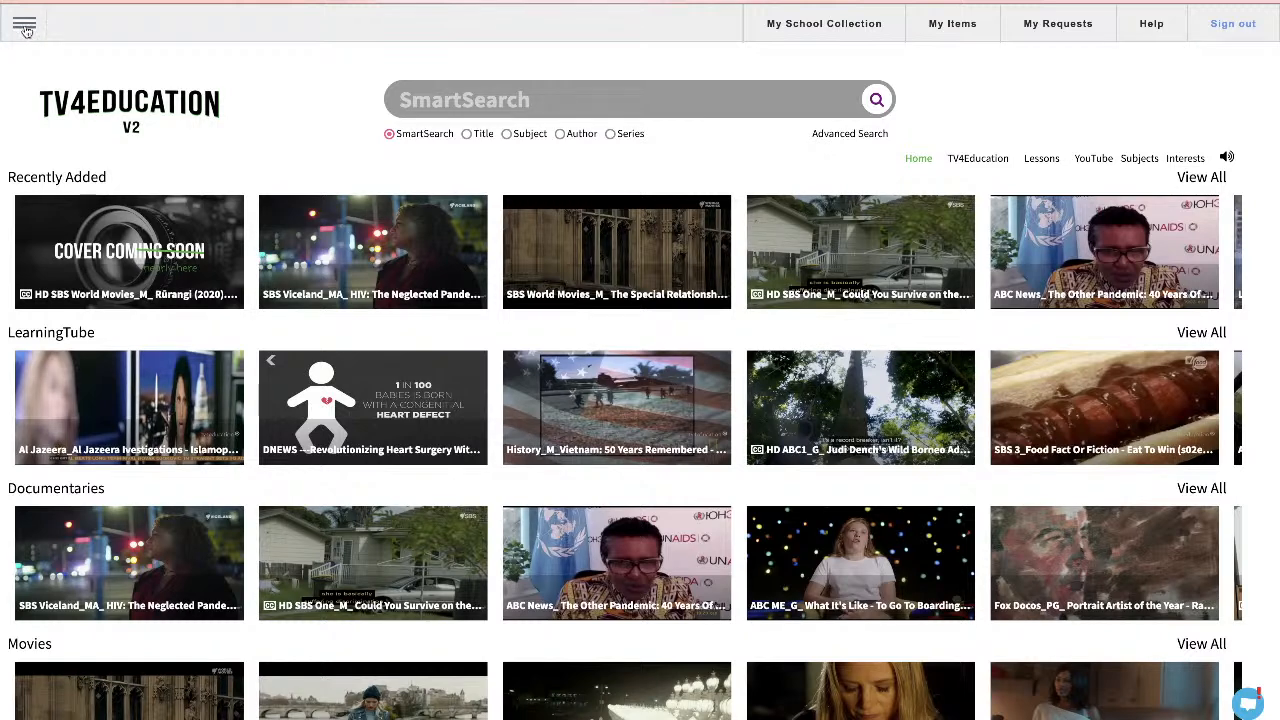
Start creating a new lesson in SmartClassrooms.
{"action": "left_click", "coordinate": [25, 28]}
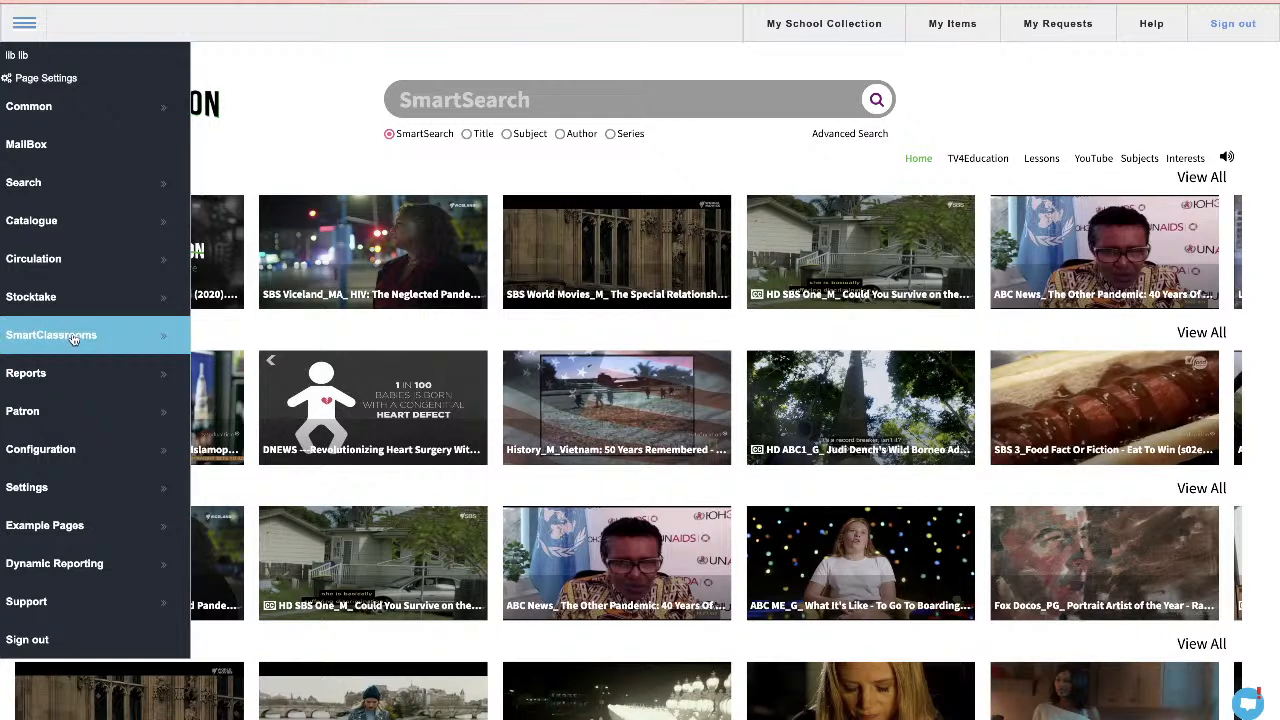
{"action": "left_click", "coordinate": [52, 337]}
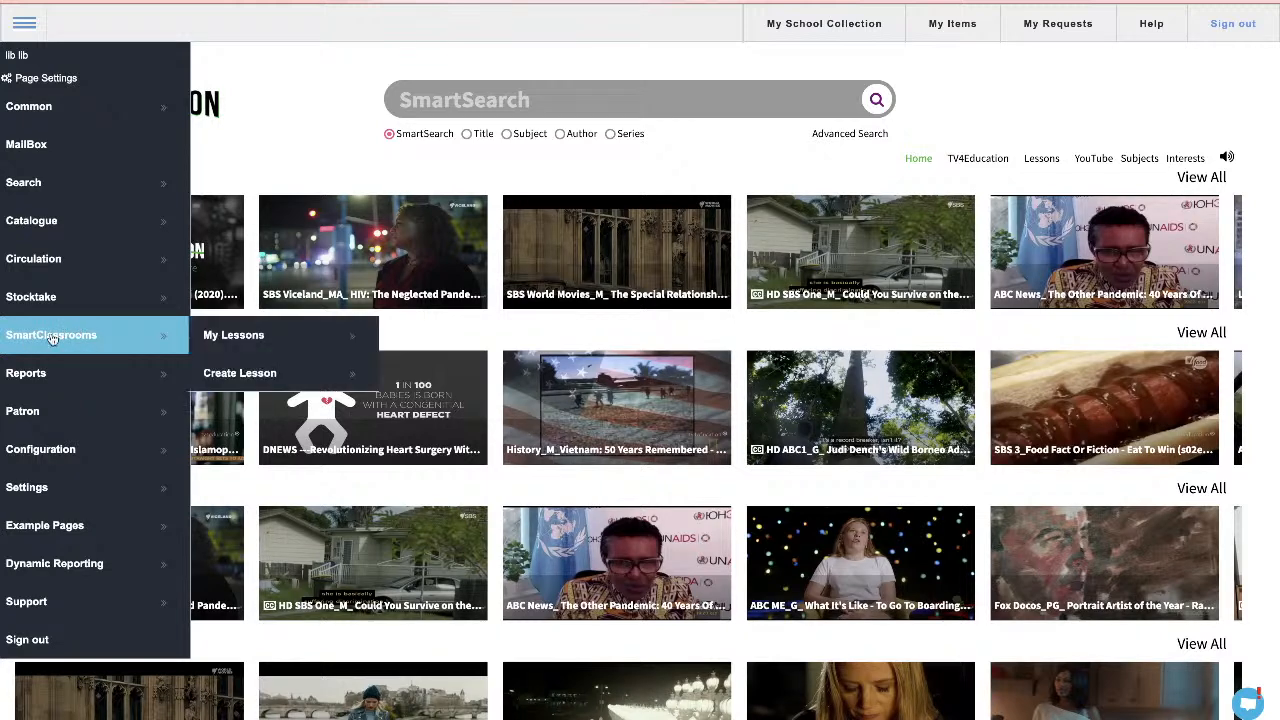
{"action": "left_click", "coordinate": [257, 378]}
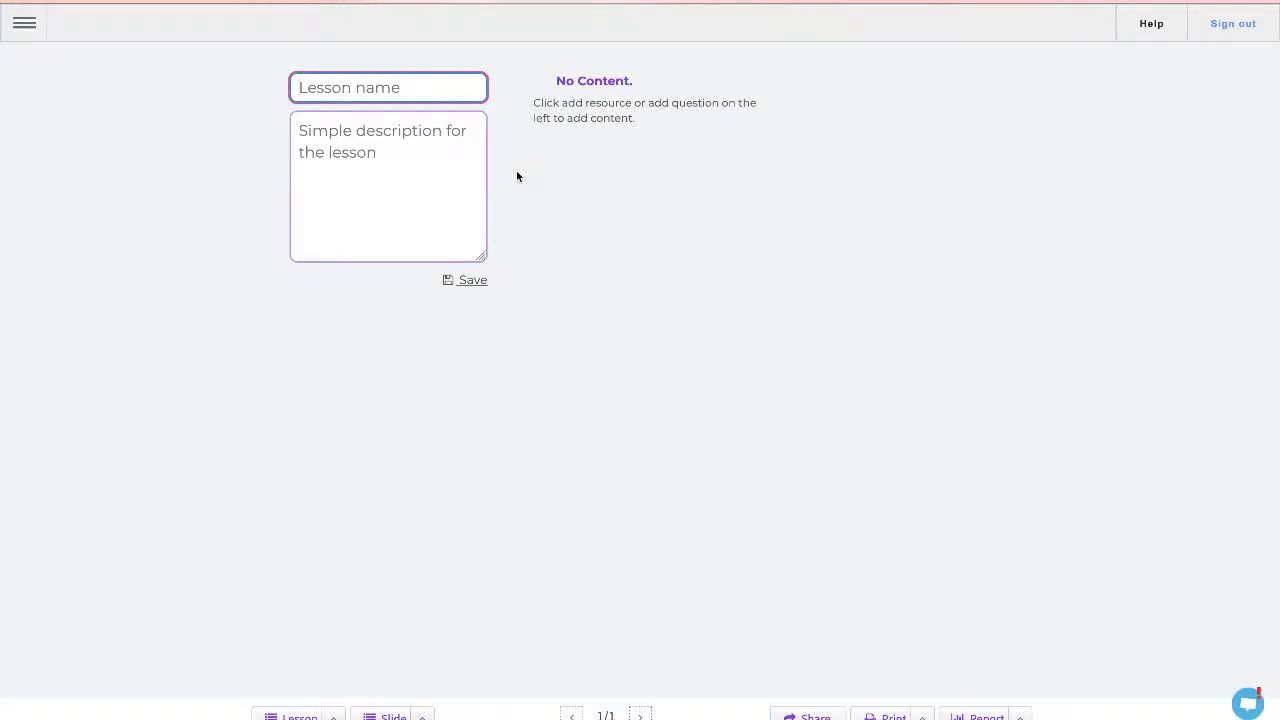
Name the lesson "Climate Change - Mrs B's Science".
{"action": "type", "text": "Climate Change"}
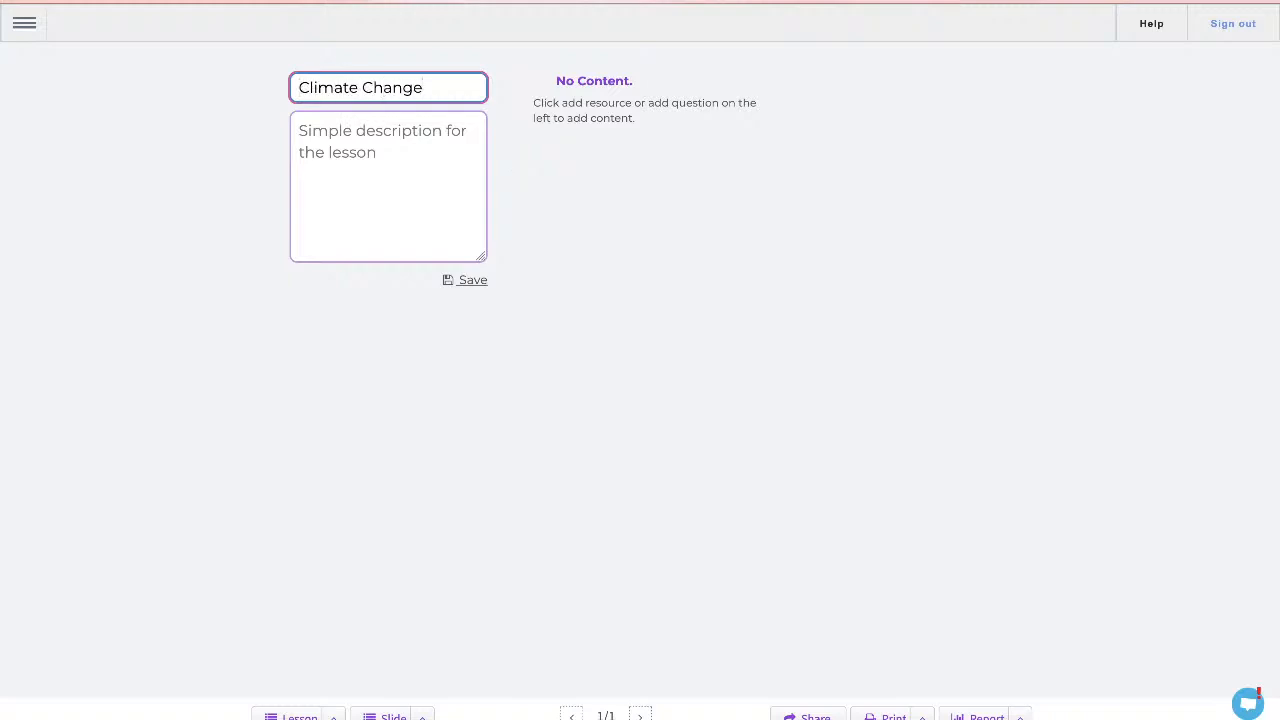
{"action": "left_click", "coordinate": [397, 140]}
{"action": "left_click", "coordinate": [439, 88]}
{"action": "type", "text": "- M"}
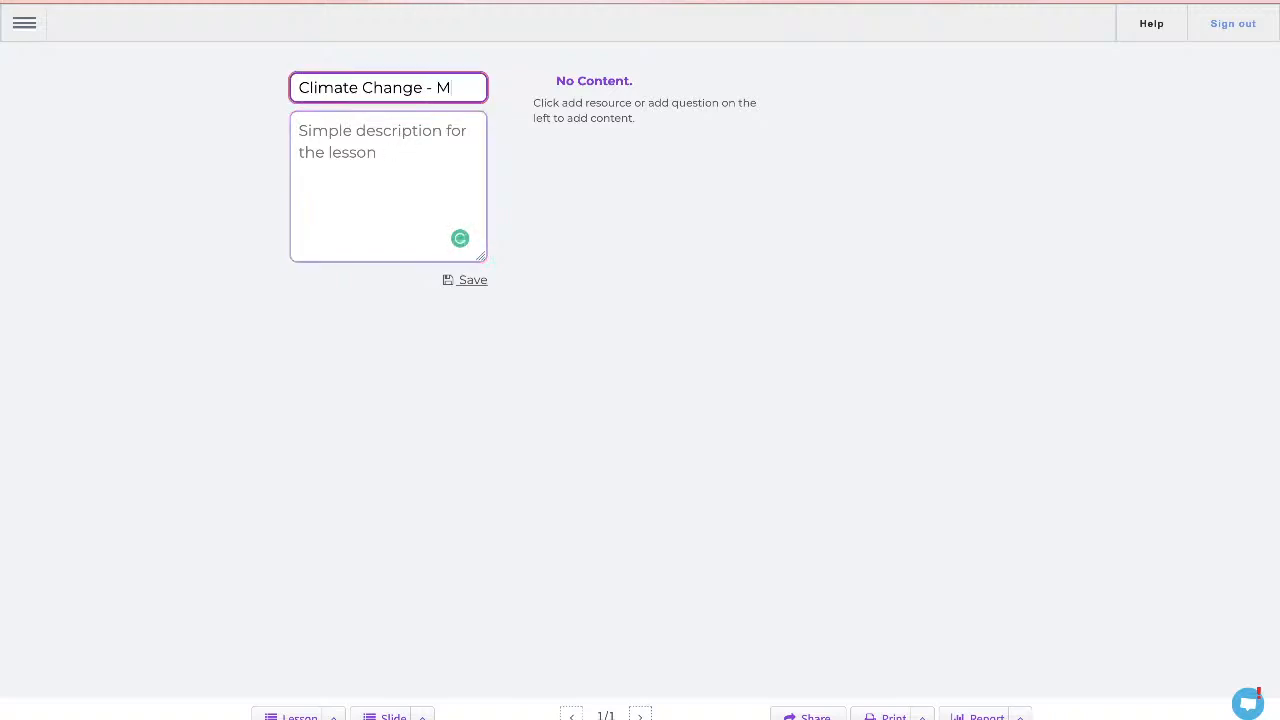
{"action": "type", "text": "rs B's Sci"}
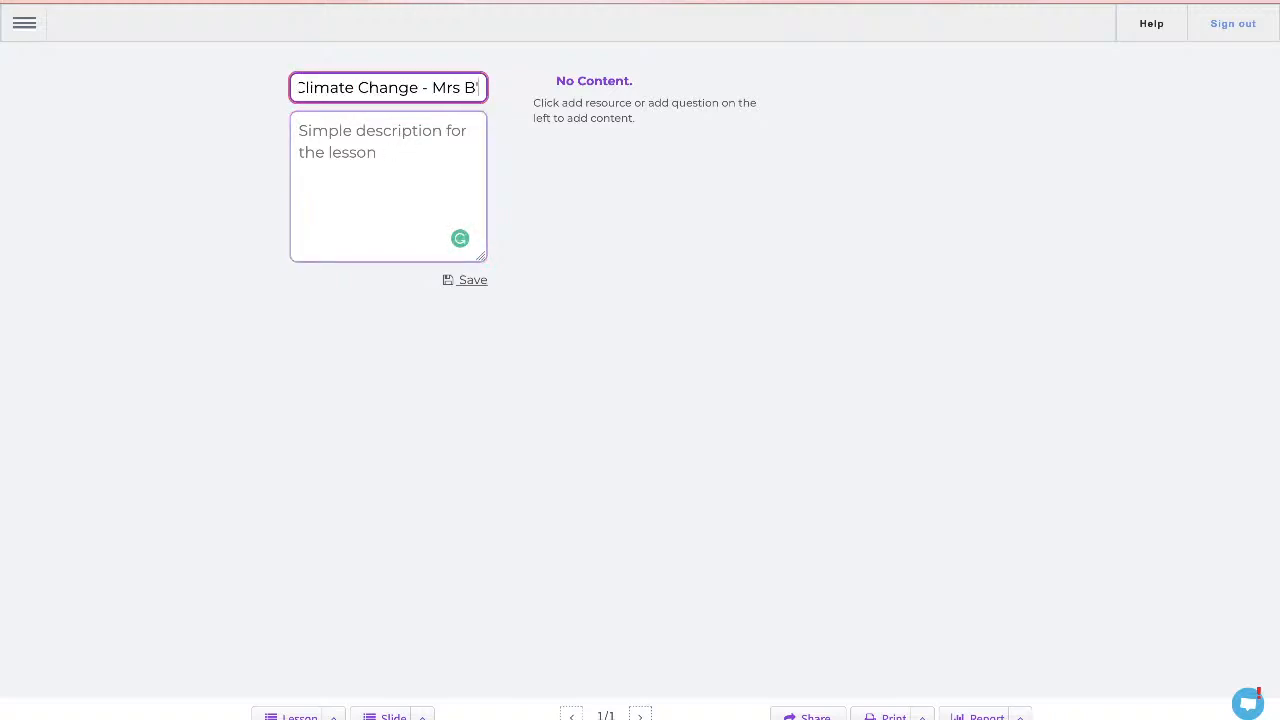
{"action": "type", "text": "e"}
{"action": "key", "text": "BackSpace"}
{"action": "type", "text": "ience"}
Describe the lesson as "Clips on science climate change for year 9." and save its details.
{"action": "left_click", "coordinate": [364, 137]}
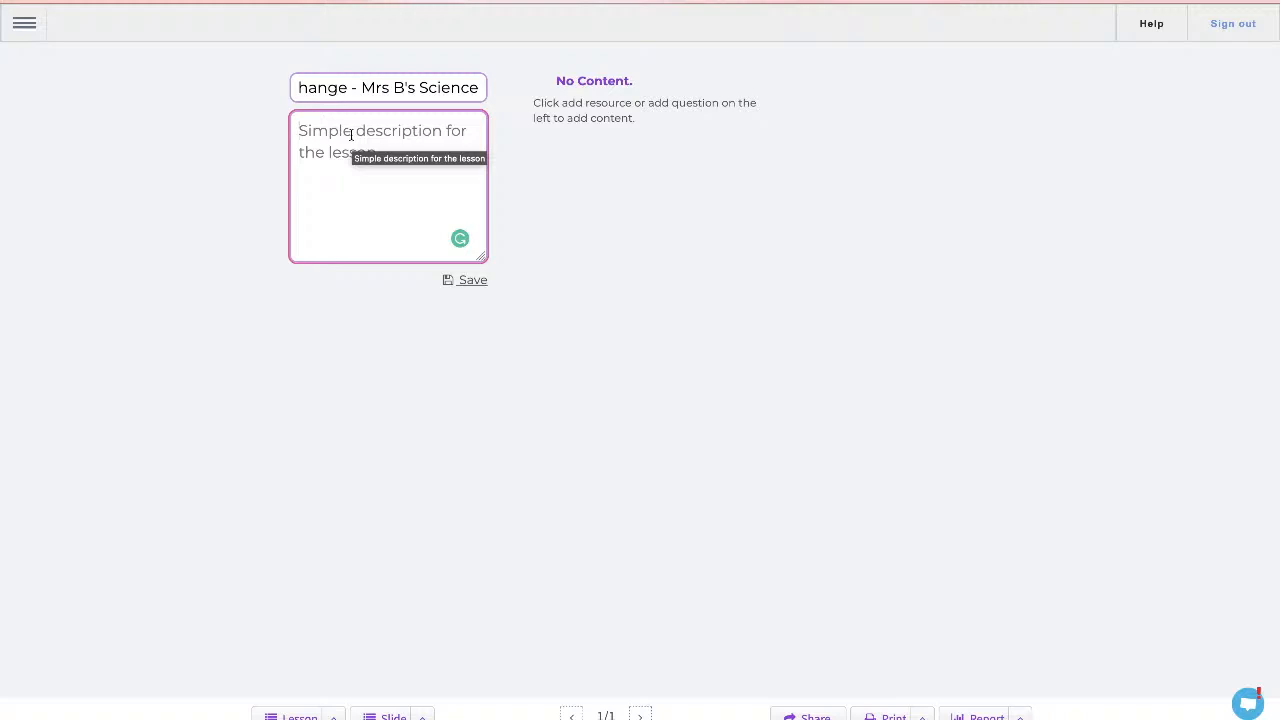
{"action": "type", "text": "Clips"}
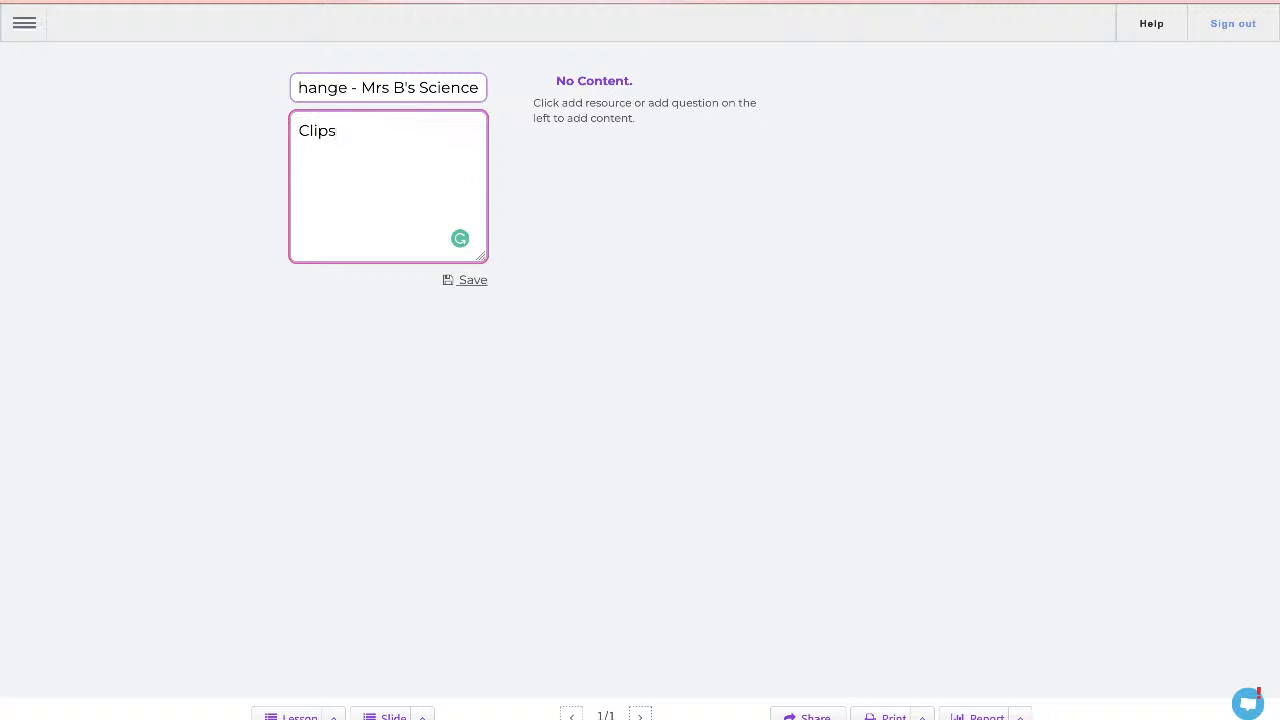
{"action": "type", "text": " on science climate change for year 9."}
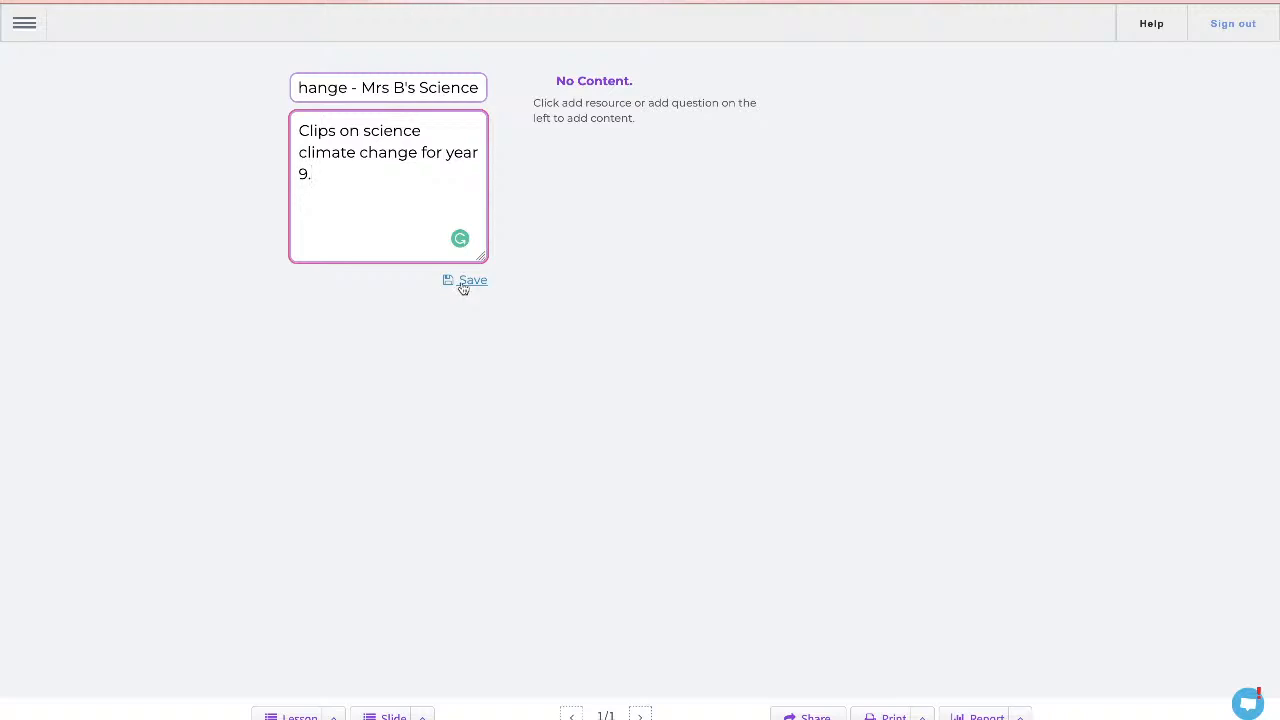
{"action": "left_click", "coordinate": [463, 285]}
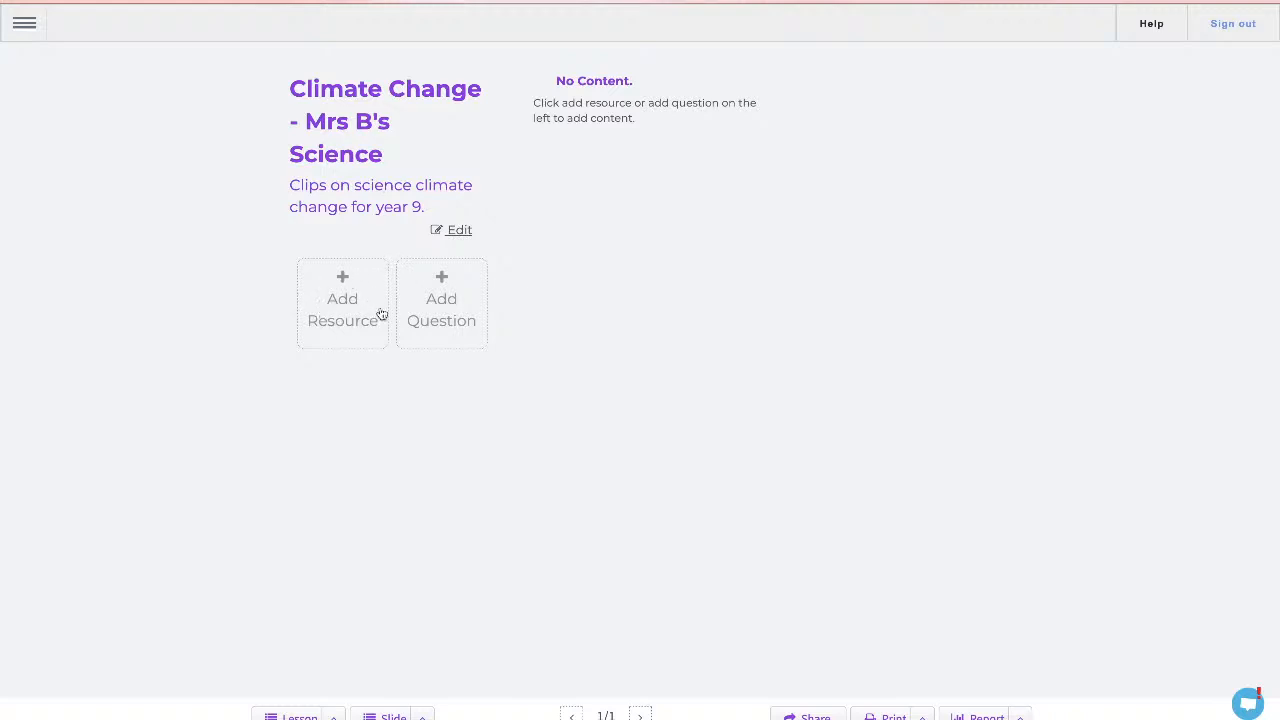
Start adding a resource to the lesson and search TV4Education for "climate change".
{"action": "left_click", "coordinate": [358, 287]}
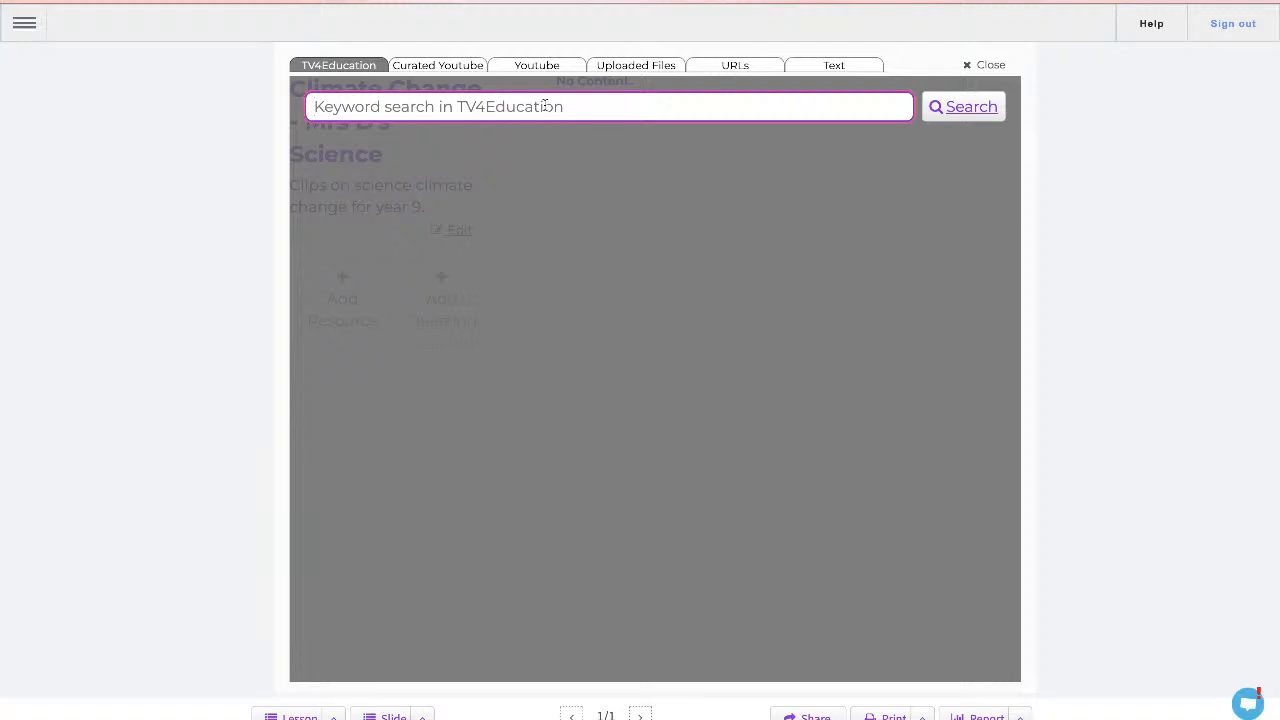
{"action": "type", "text": "climate c"}
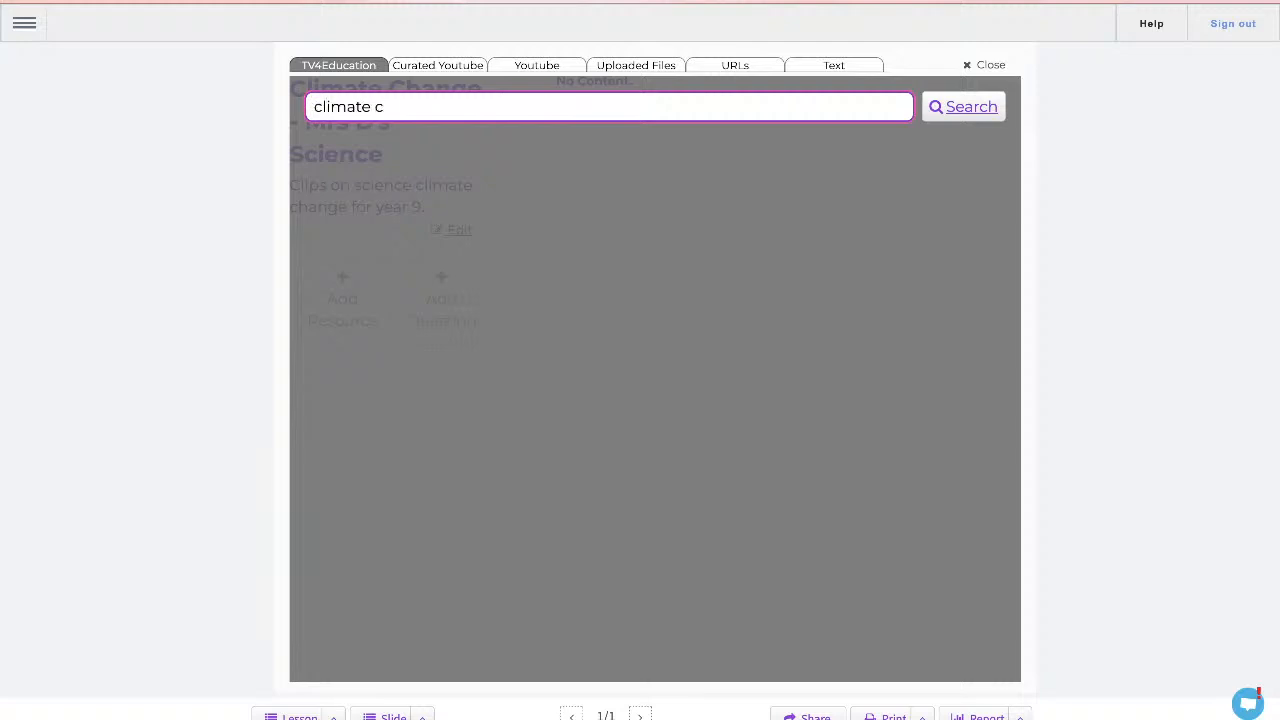
{"action": "type", "text": "hange"}
{"action": "key", "text": "Return"}
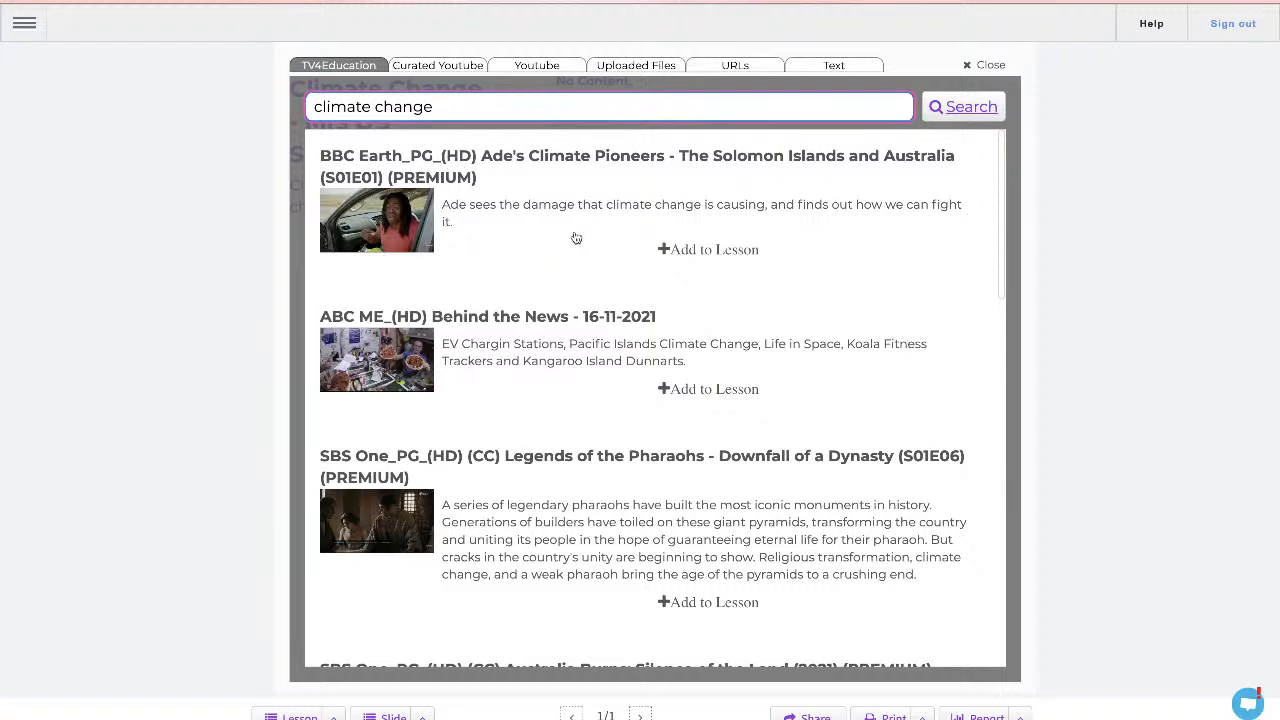
Add the ABC1 video "Greta Thunberg: A Year To Change The World (S01E01)" from the search results to the lesson.
{"action": "scroll", "coordinate": [559, 276], "scroll_direction": "down", "scroll_amount": 3}
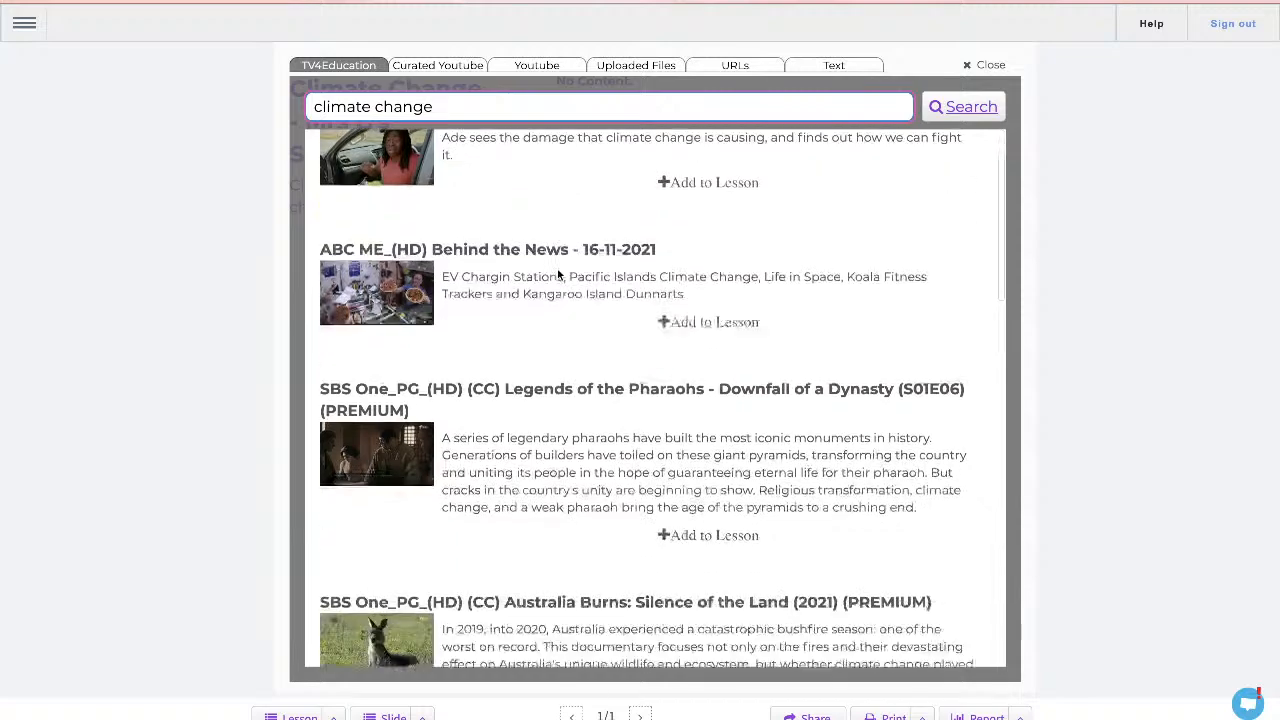
{"action": "scroll", "coordinate": [559, 276], "scroll_direction": "down", "scroll_amount": 5}
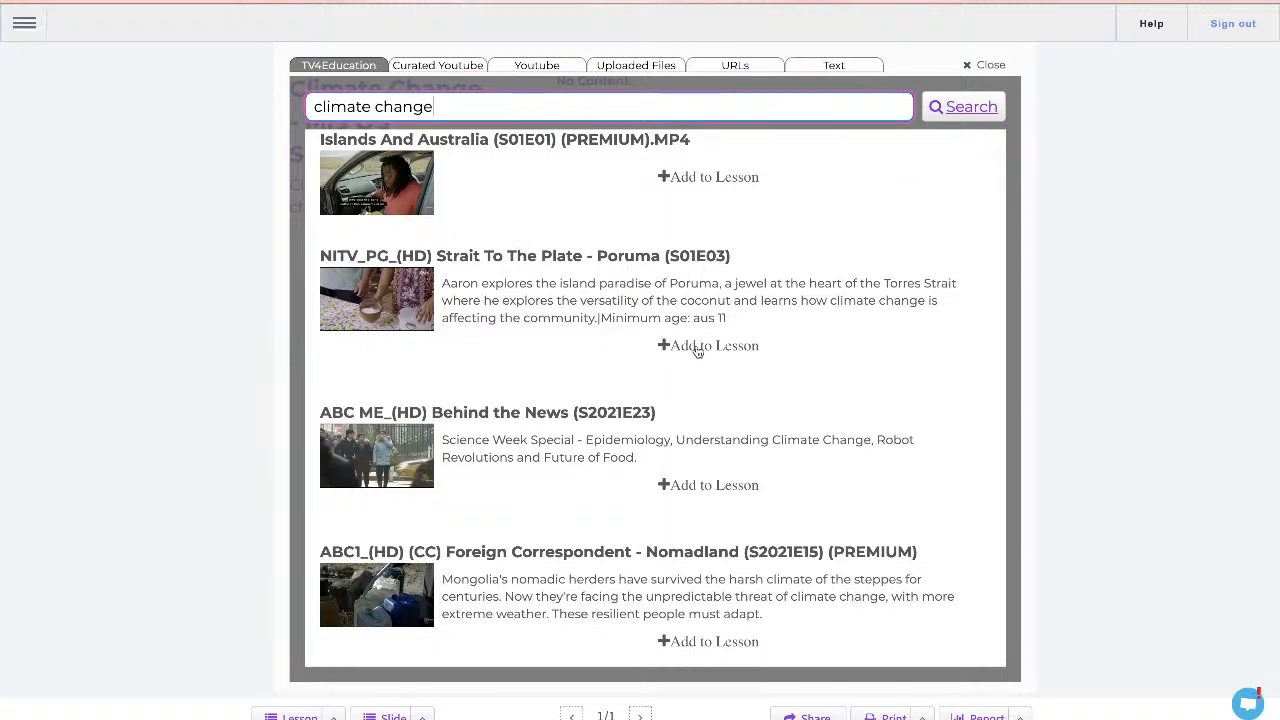
{"action": "scroll", "coordinate": [710, 348], "scroll_direction": "down", "scroll_amount": 5}
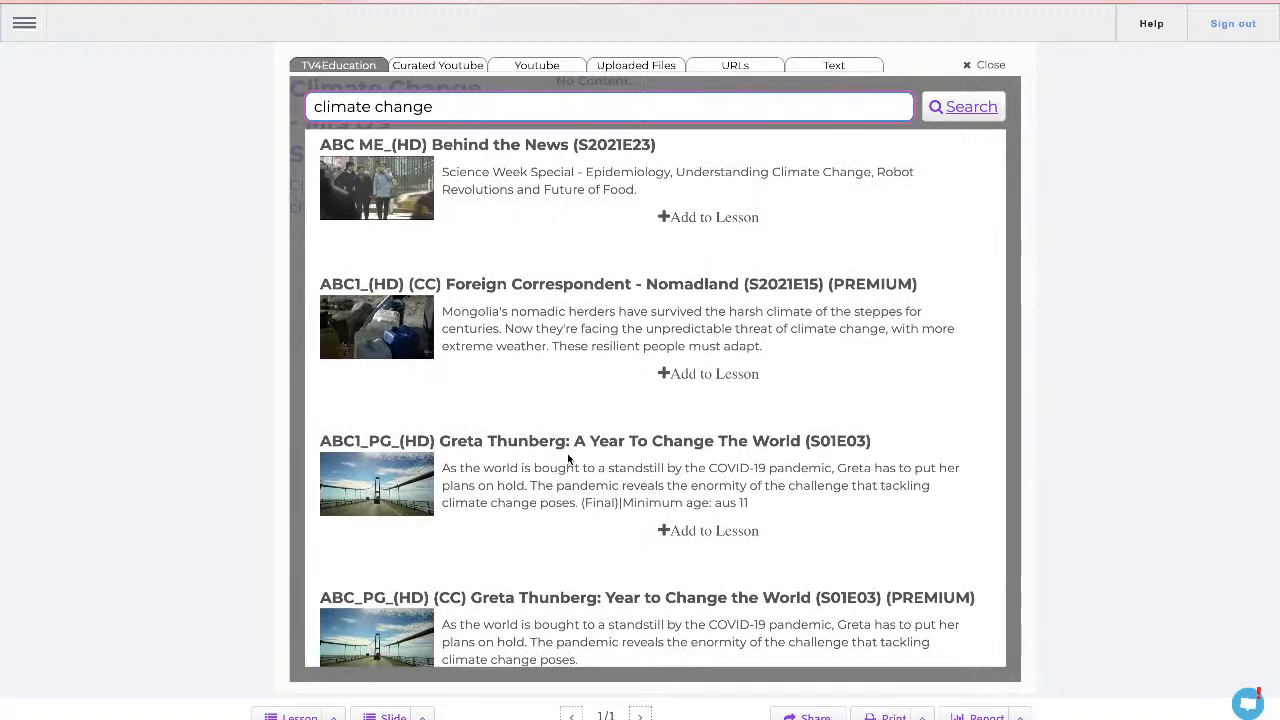
{"action": "scroll", "coordinate": [569, 455], "scroll_direction": "down", "scroll_amount": 2}
{"action": "left_click_drag", "start_coordinate": [439, 358], "coordinate": [803, 355]}
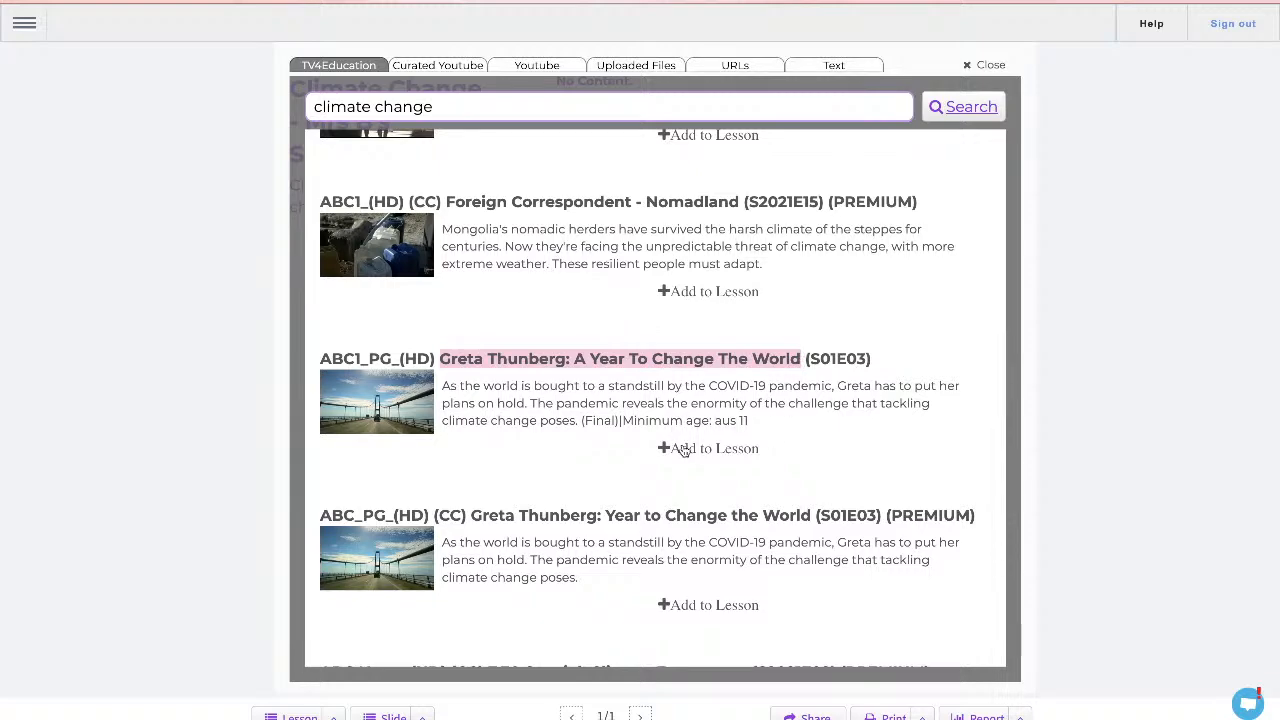
{"action": "scroll", "coordinate": [684, 450], "scroll_direction": "down", "scroll_amount": 3}
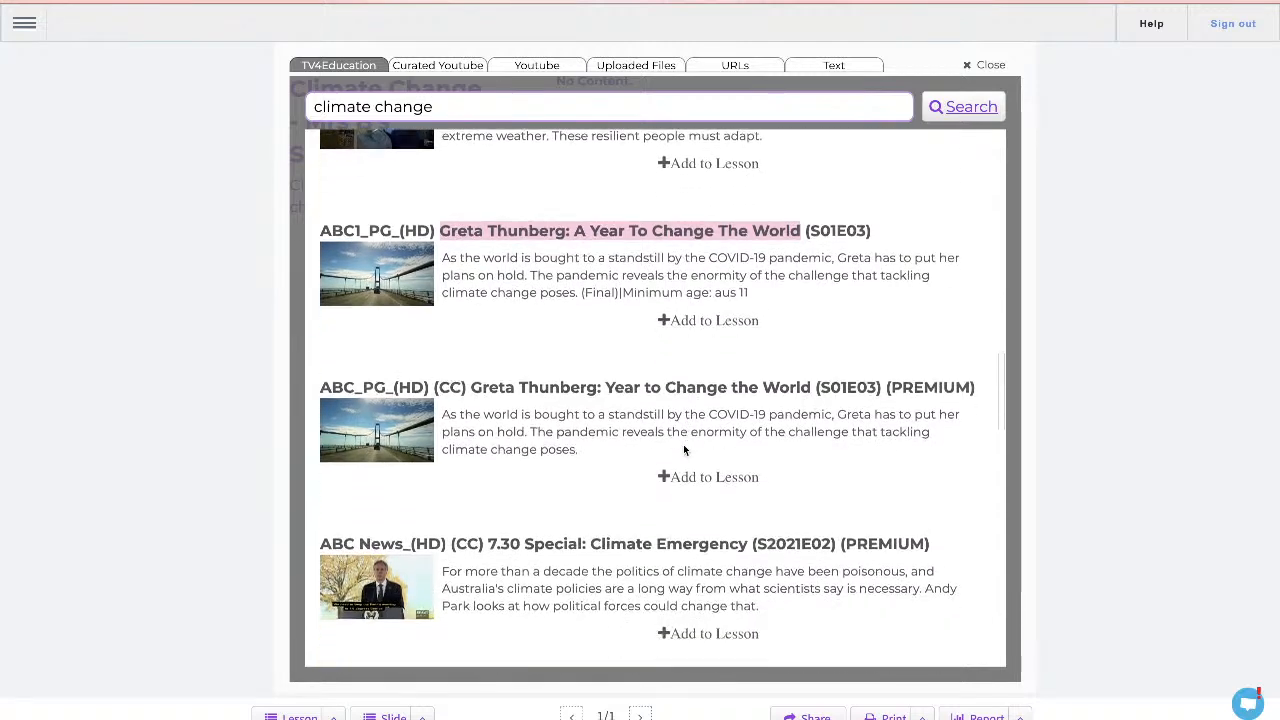
{"action": "scroll", "coordinate": [684, 450], "scroll_direction": "down", "scroll_amount": 2}
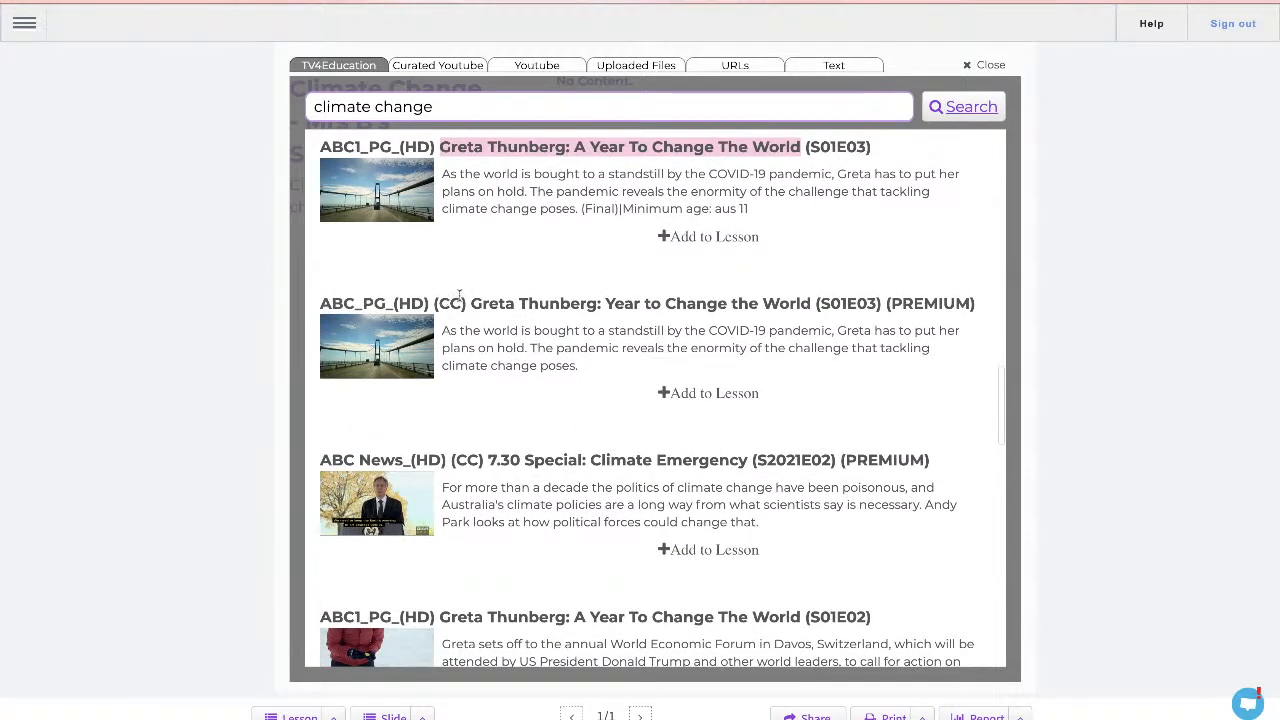
{"action": "scroll", "coordinate": [577, 344], "scroll_direction": "down", "scroll_amount": 3}
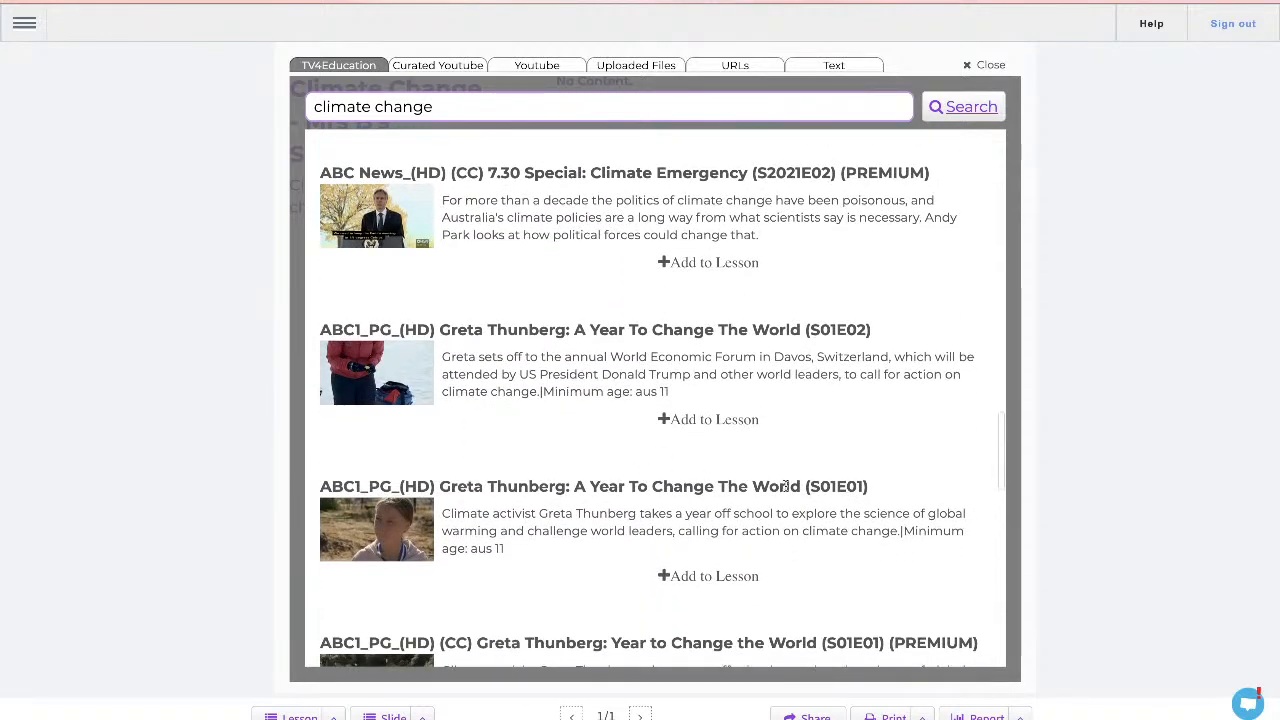
{"action": "left_click", "coordinate": [686, 577]}
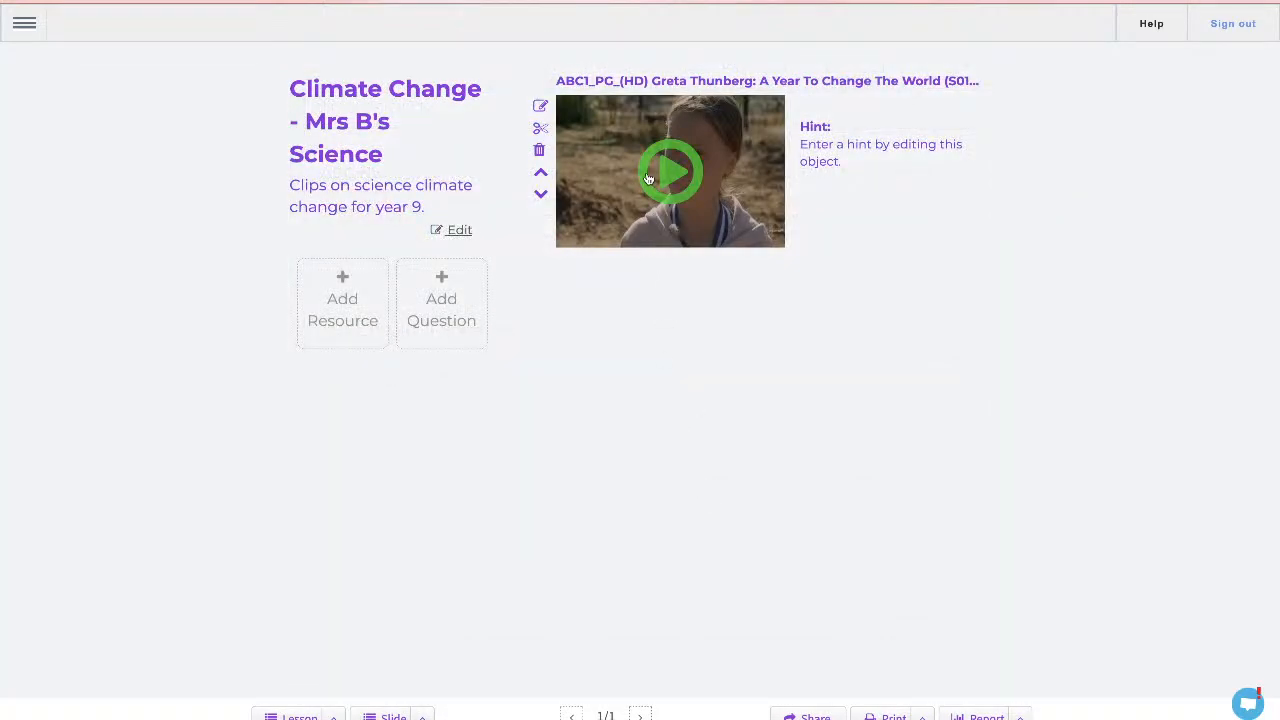
Open the added Greta Thunberg video for clipping and preview its footage at several points along the timeline.
{"action": "left_click", "coordinate": [539, 132]}
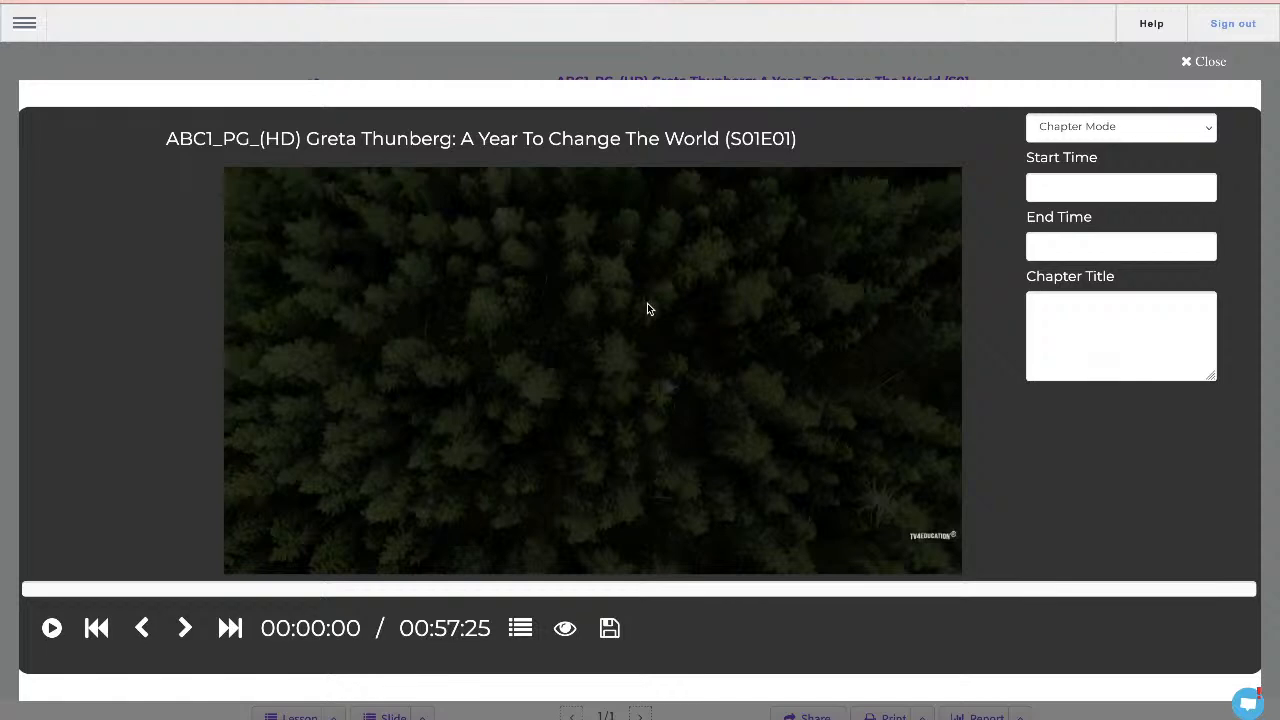
{"action": "left_click", "coordinate": [52, 630]}
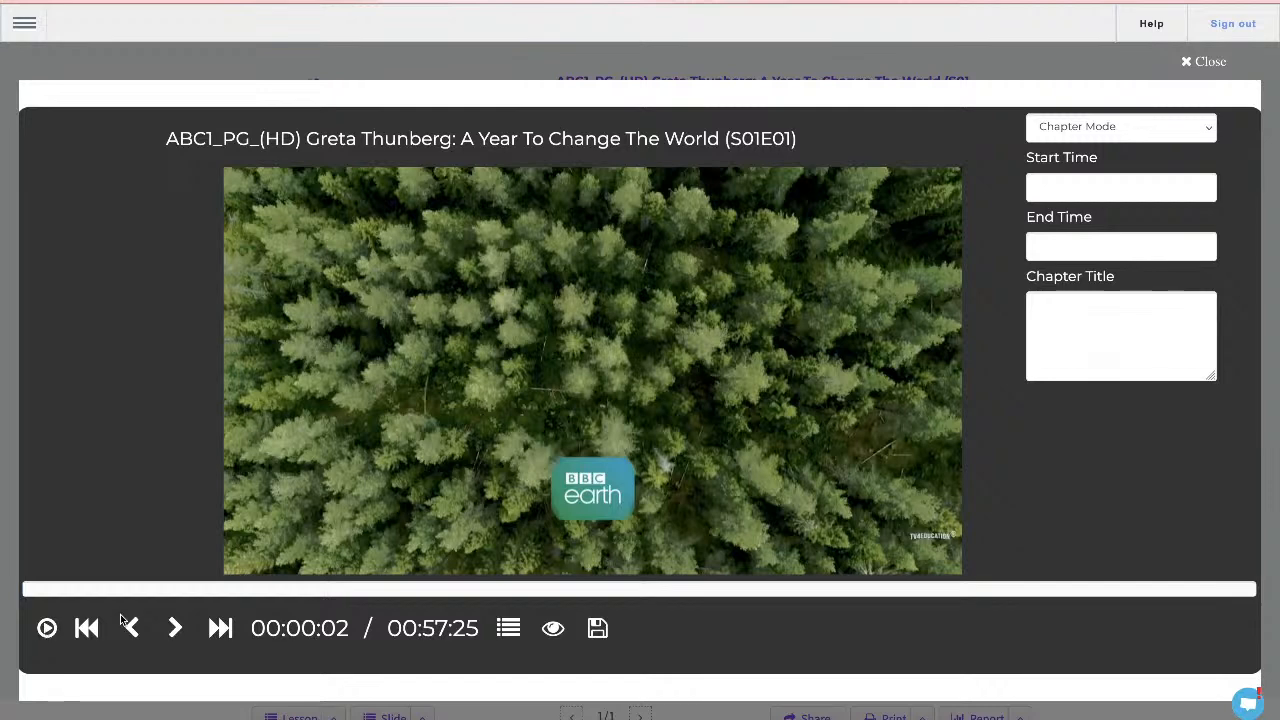
{"action": "left_click", "coordinate": [62, 595]}
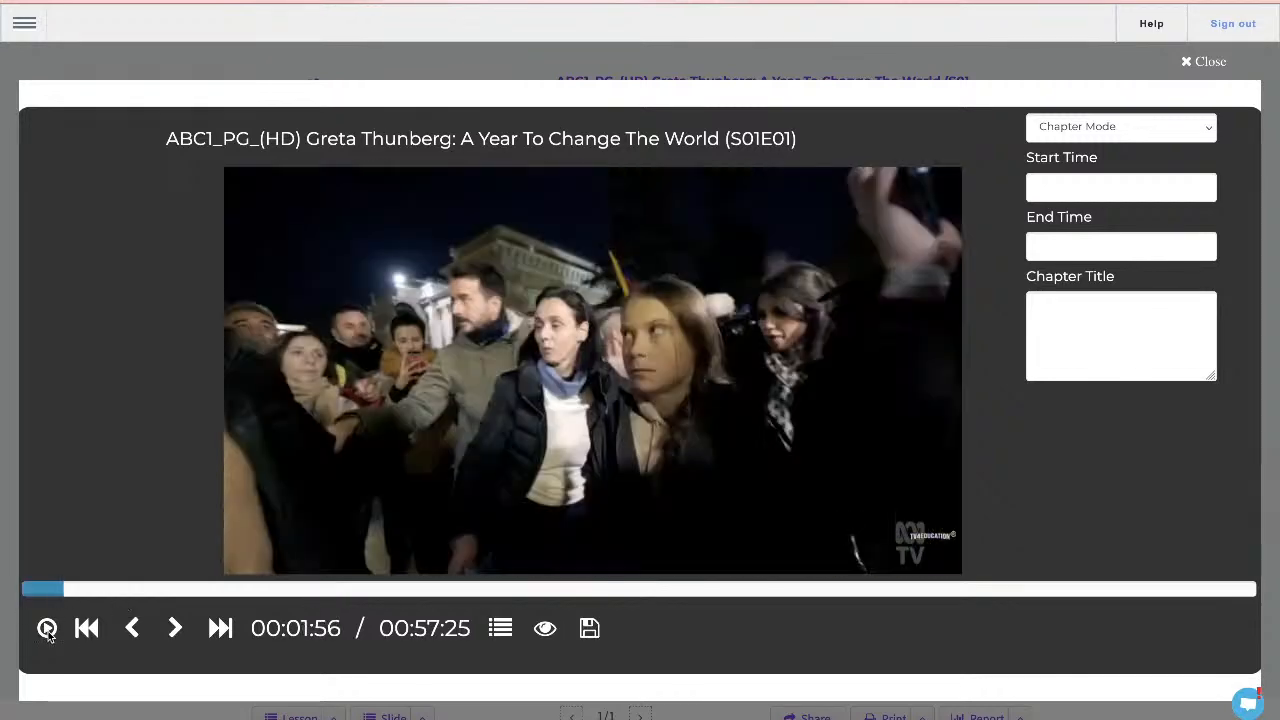
{"action": "left_click", "coordinate": [255, 589]}
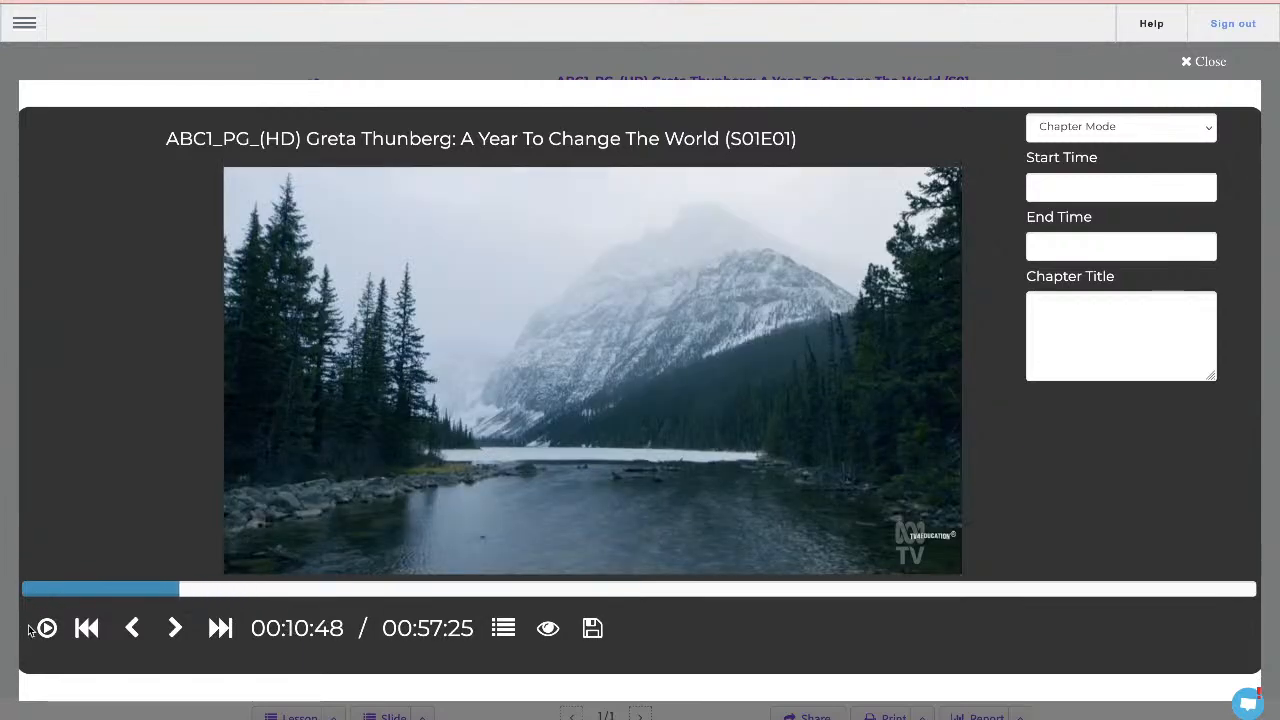
{"action": "left_click", "coordinate": [39, 590]}
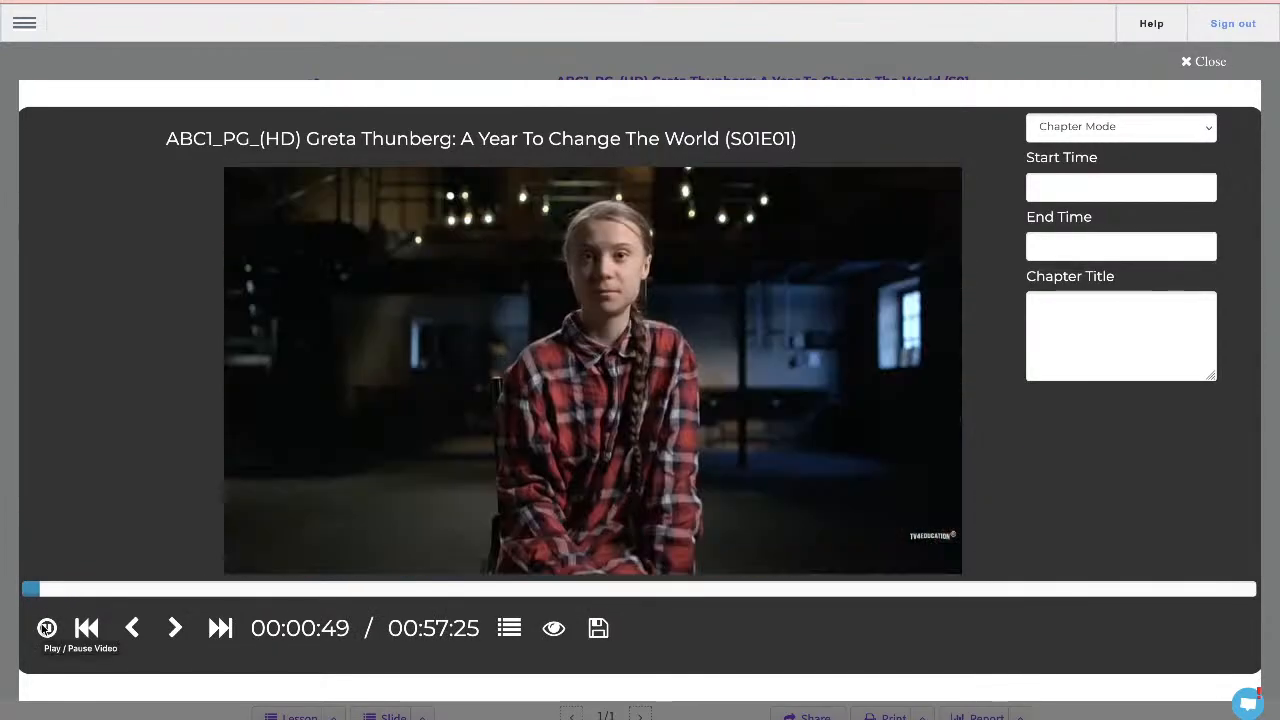
{"action": "left_click", "coordinate": [46, 628]}
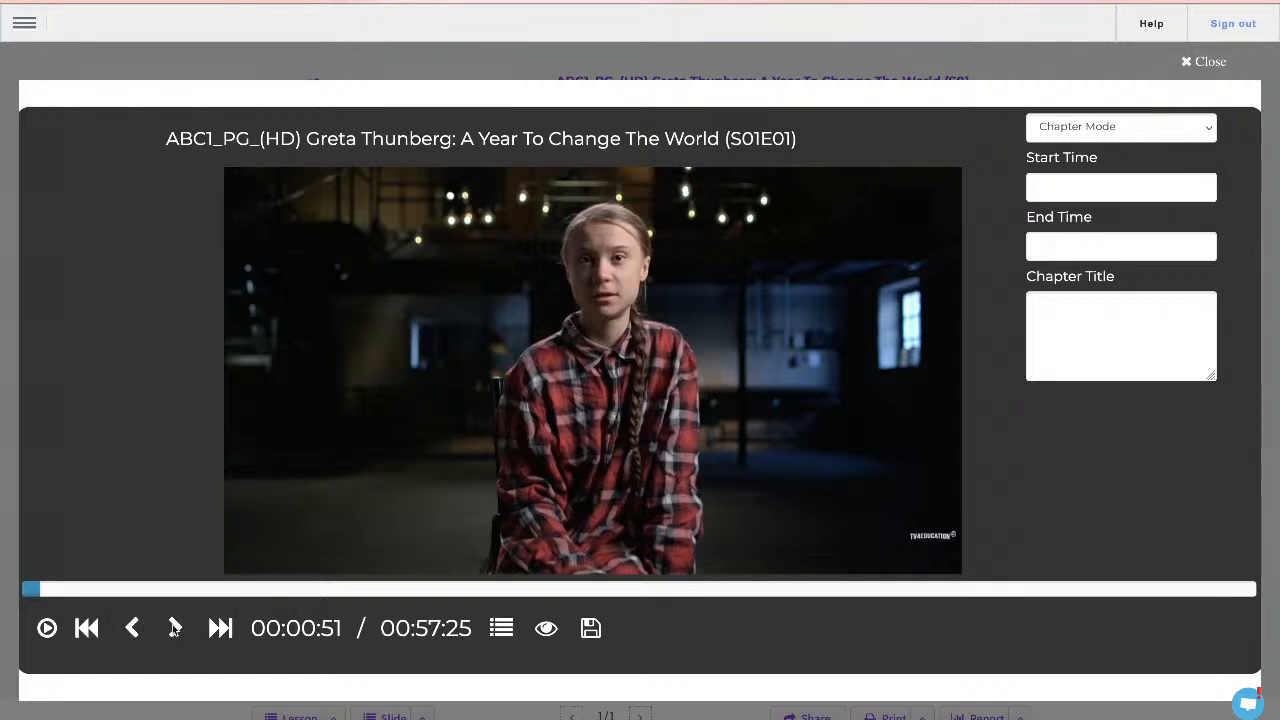
Mark the chapter's start at 00:00:04 and its end at 00:02:05 on the video timeline.
{"action": "left_click", "coordinate": [26, 590]}
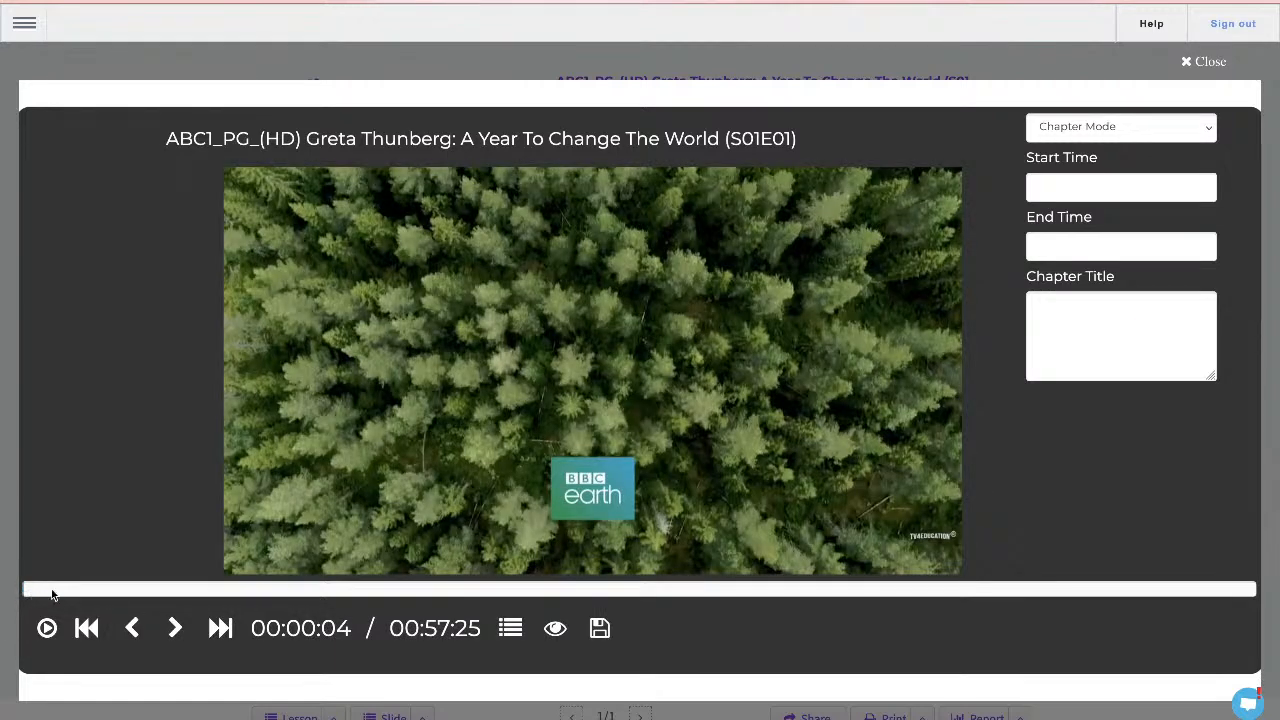
{"action": "left_click", "coordinate": [131, 627]}
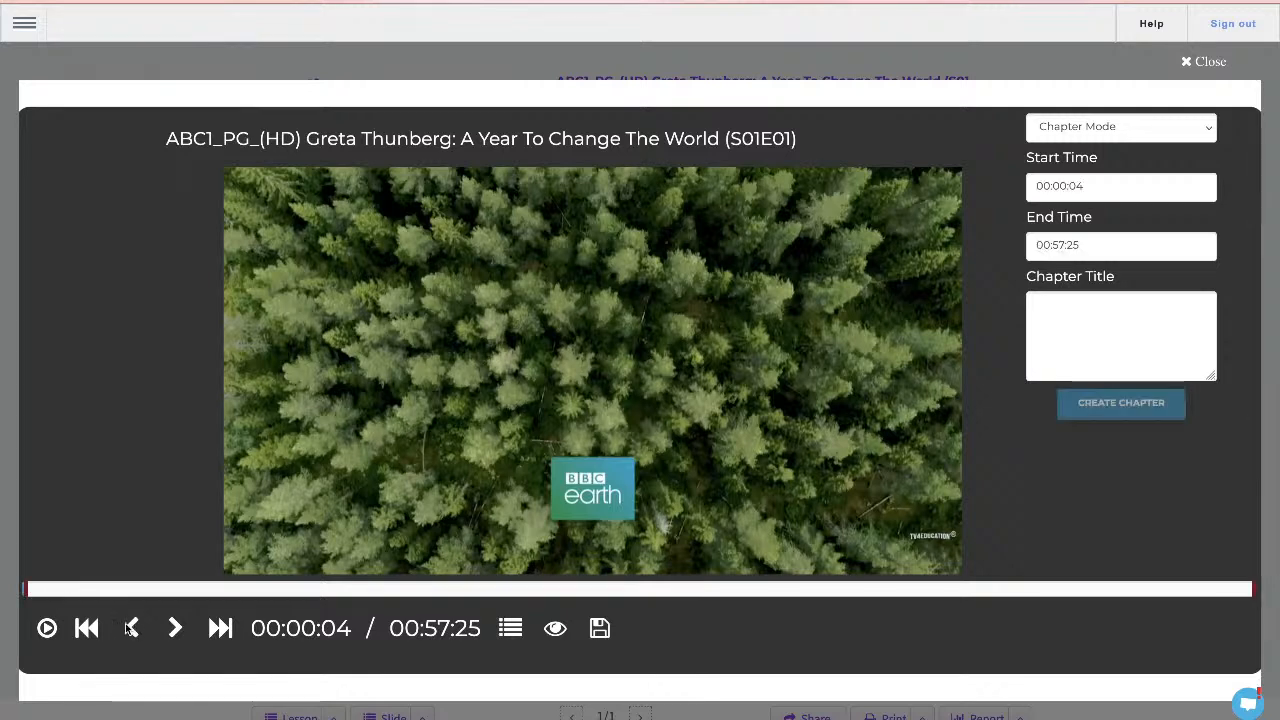
{"action": "left_click", "coordinate": [47, 627]}
{"action": "left_click", "coordinate": [47, 627]}
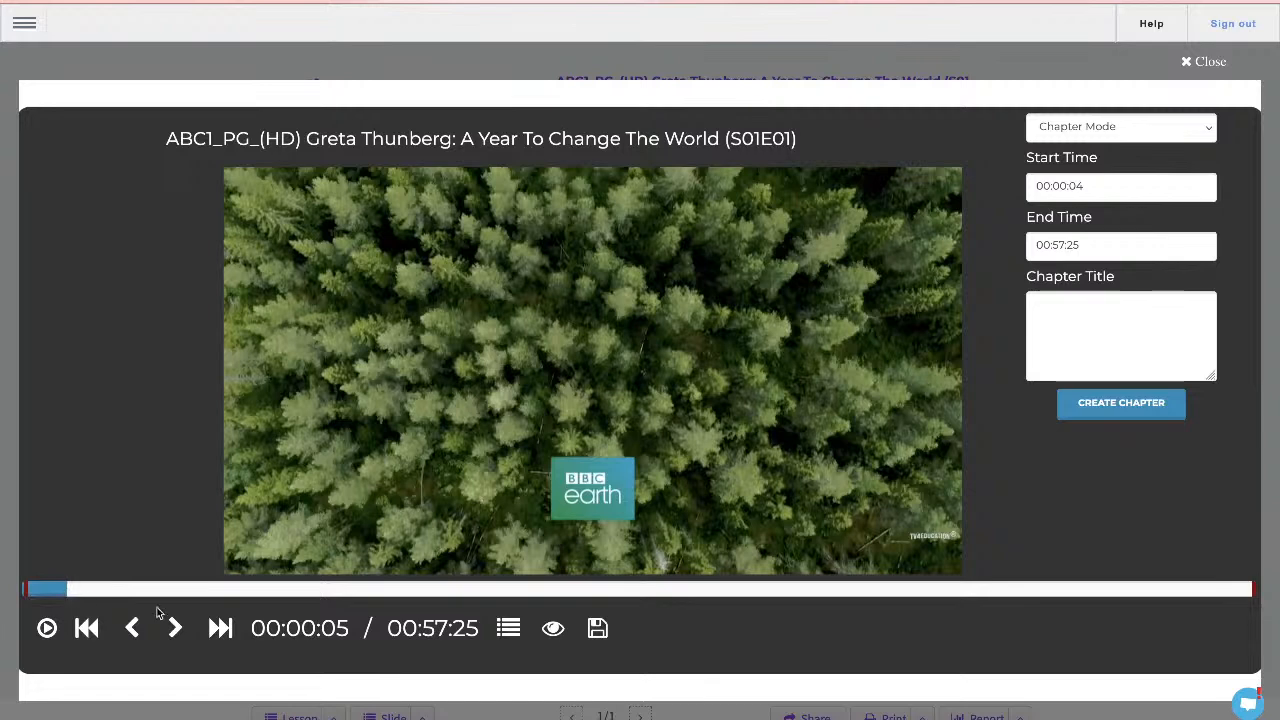
{"action": "left_click", "coordinate": [173, 627]}
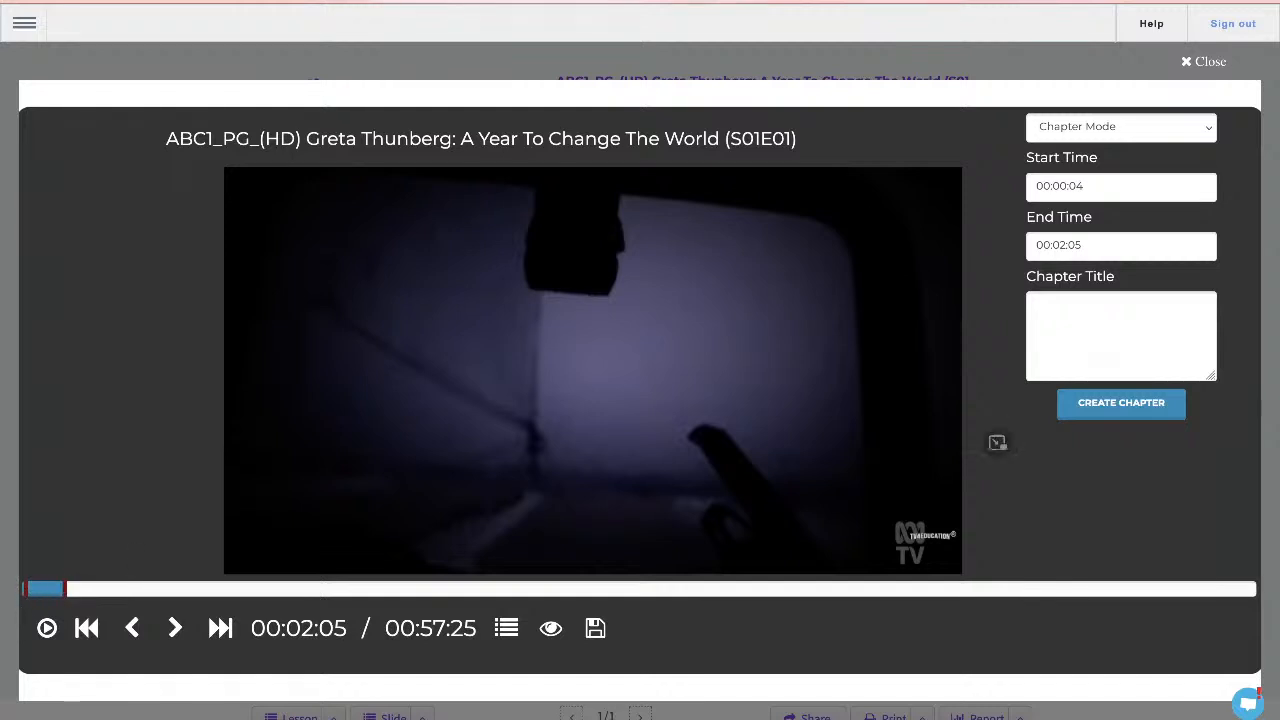
Title the marked section "Clip 1" and create the chapter.
{"action": "left_click", "coordinate": [1118, 187]}
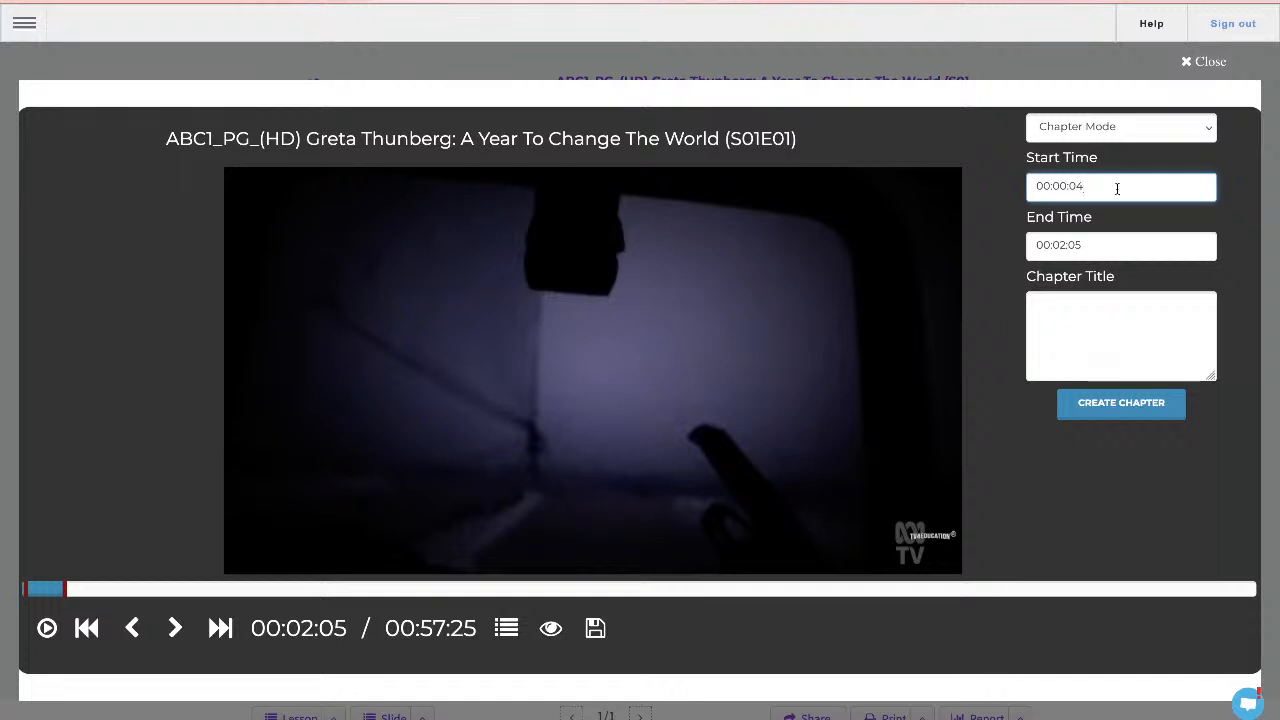
{"action": "left_click", "coordinate": [1100, 244]}
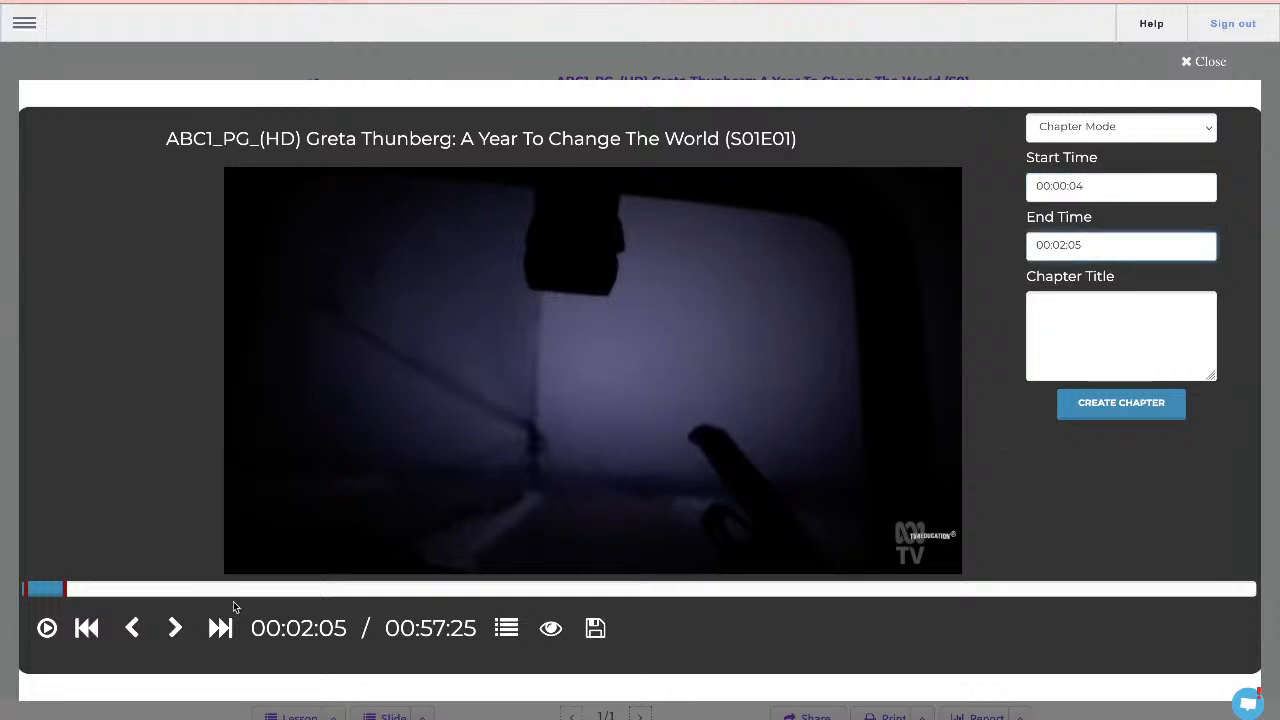
{"action": "left_click", "coordinate": [1122, 330]}
{"action": "type", "text": "Clip 1"}
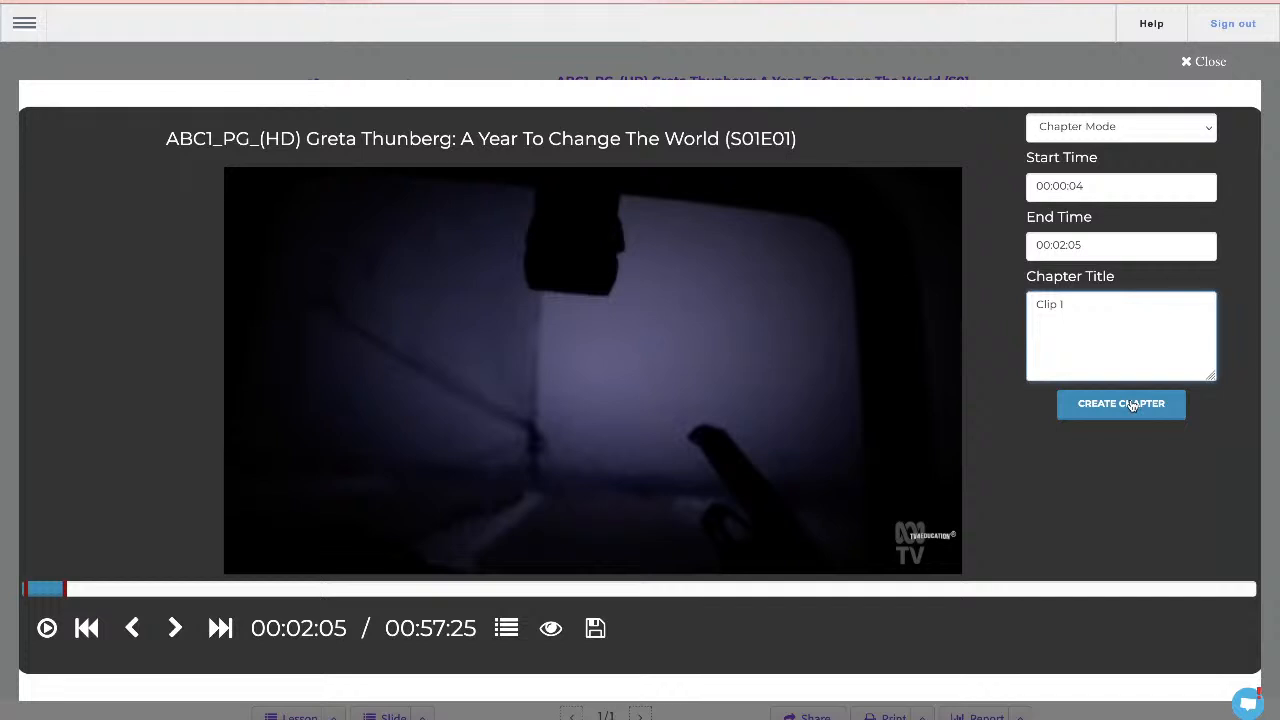
{"action": "left_click_drag", "start_coordinate": [1067, 305], "coordinate": [1053, 305]}
{"action": "left_click", "coordinate": [1125, 405]}
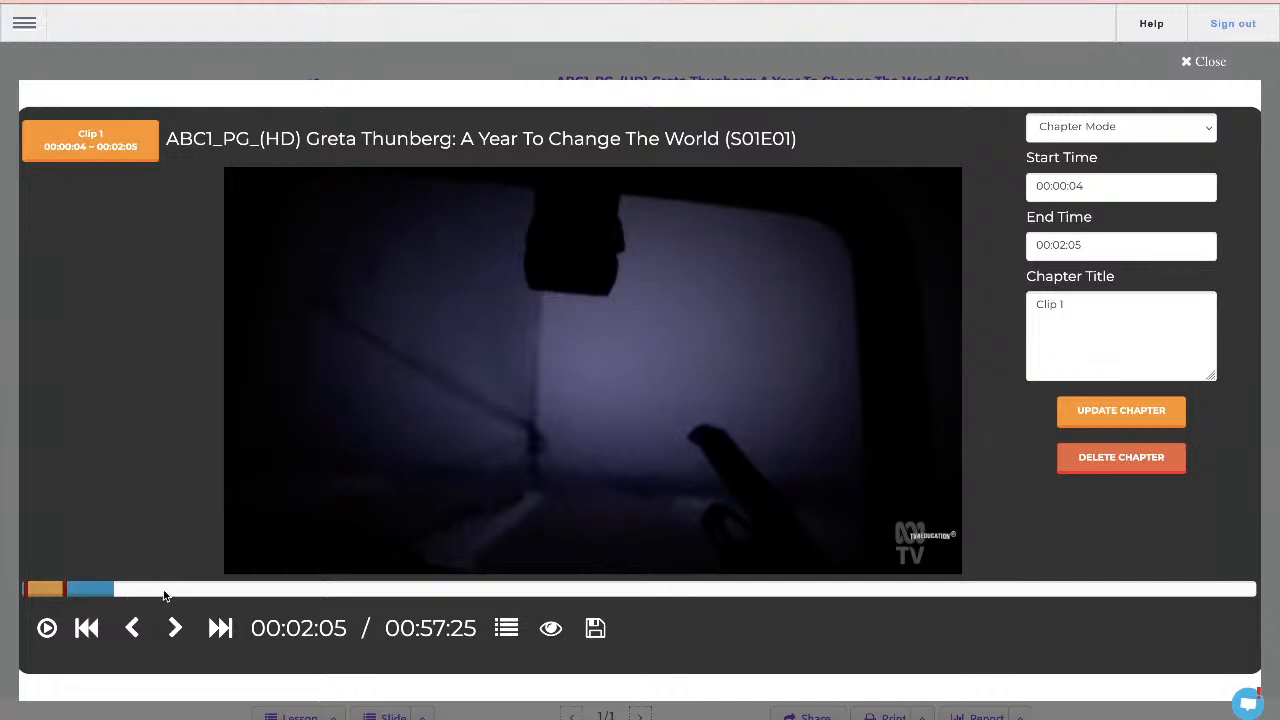
Mark a second chapter on the video timeline, starting at 00:04:17 and ending at 00:07:41.
{"action": "left_click", "coordinate": [165, 596]}
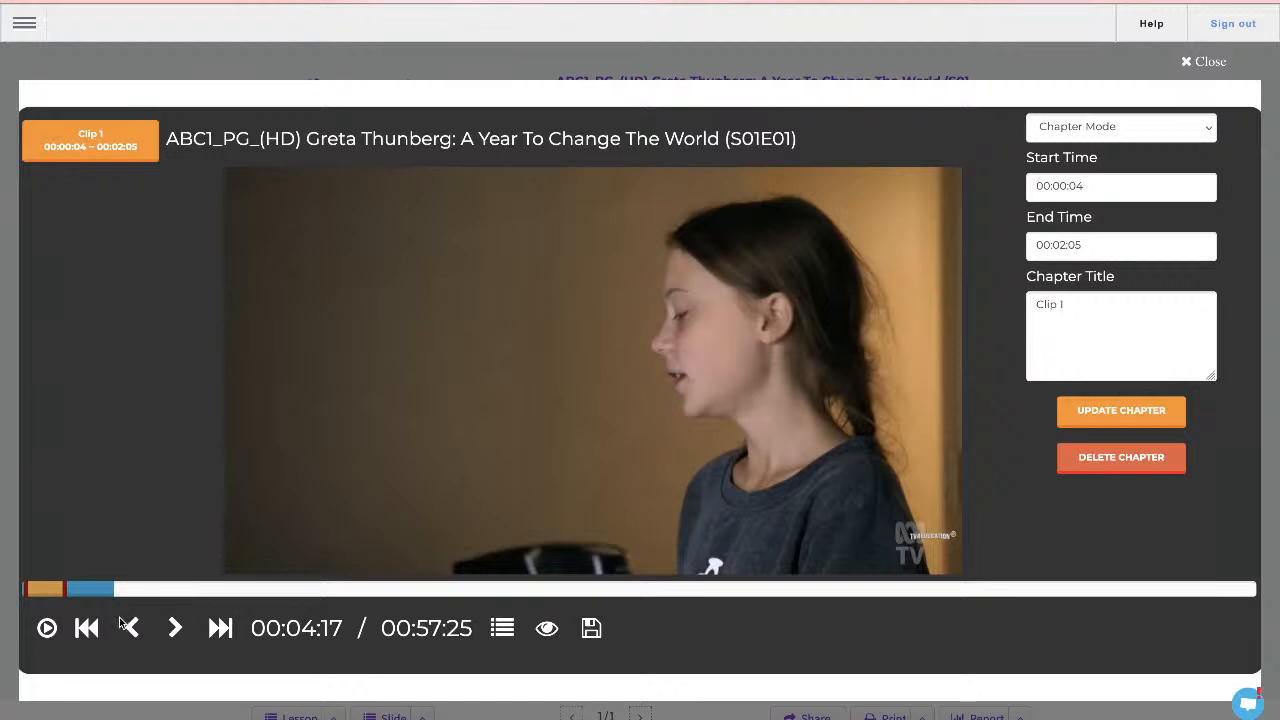
{"action": "left_click", "coordinate": [133, 627]}
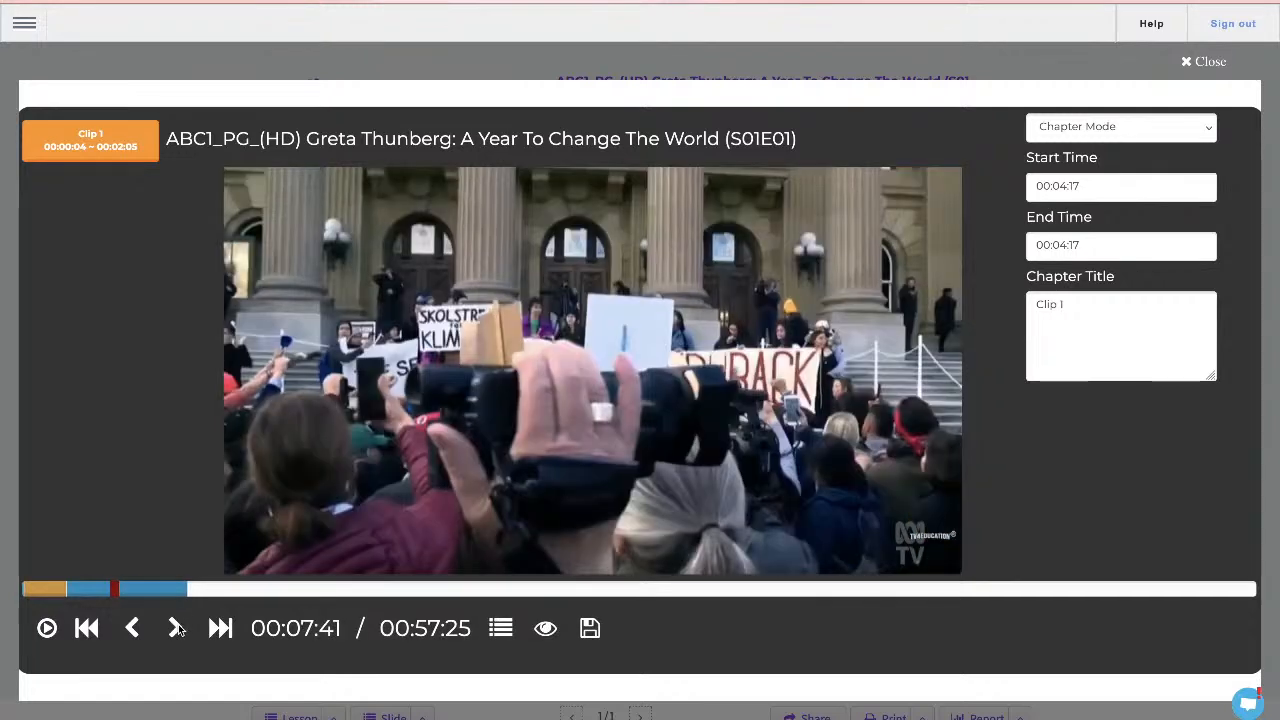
{"action": "left_click", "coordinate": [181, 626]}
Title the newly marked section "Clip 2" and create the chapter.
{"action": "left_click", "coordinate": [1086, 305]}
{"action": "key", "text": "BackSpace"}
{"action": "type", "text": "2"}
{"action": "left_click", "coordinate": [1121, 404]}
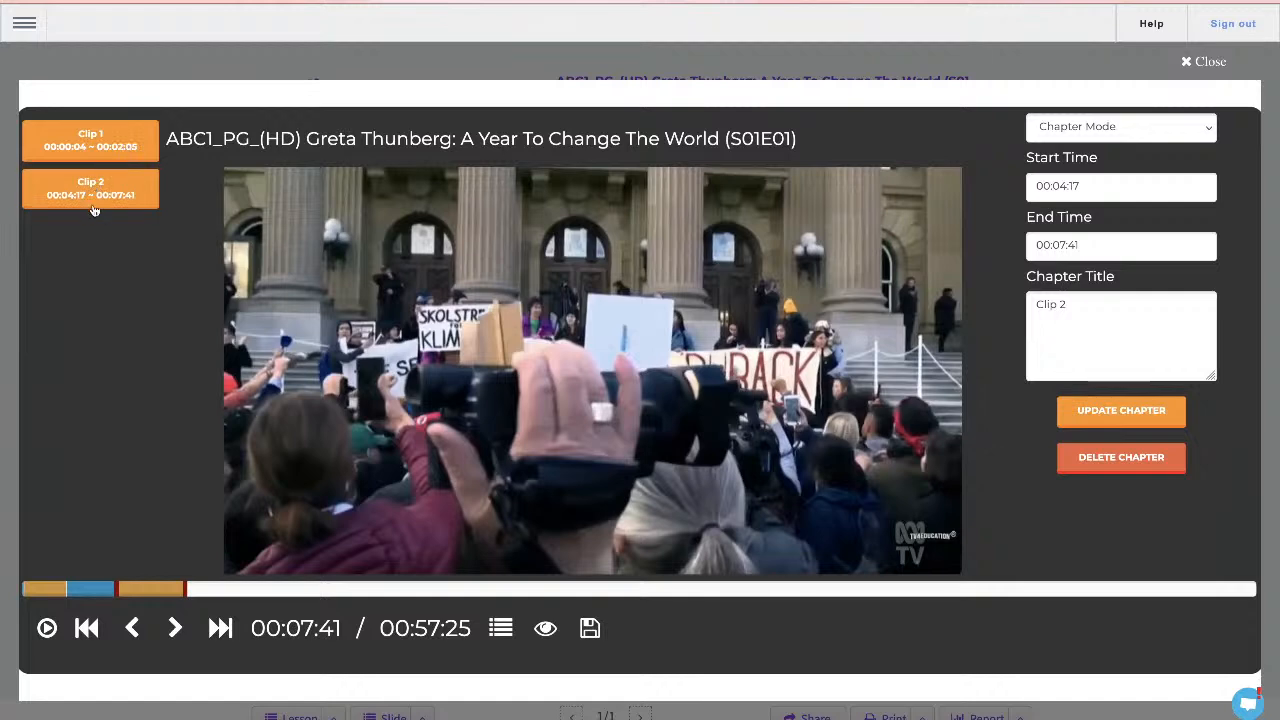
Select the Clip 1 and Clip 2 chapters in turn to review their times and titles.
{"action": "left_click", "coordinate": [80, 145]}
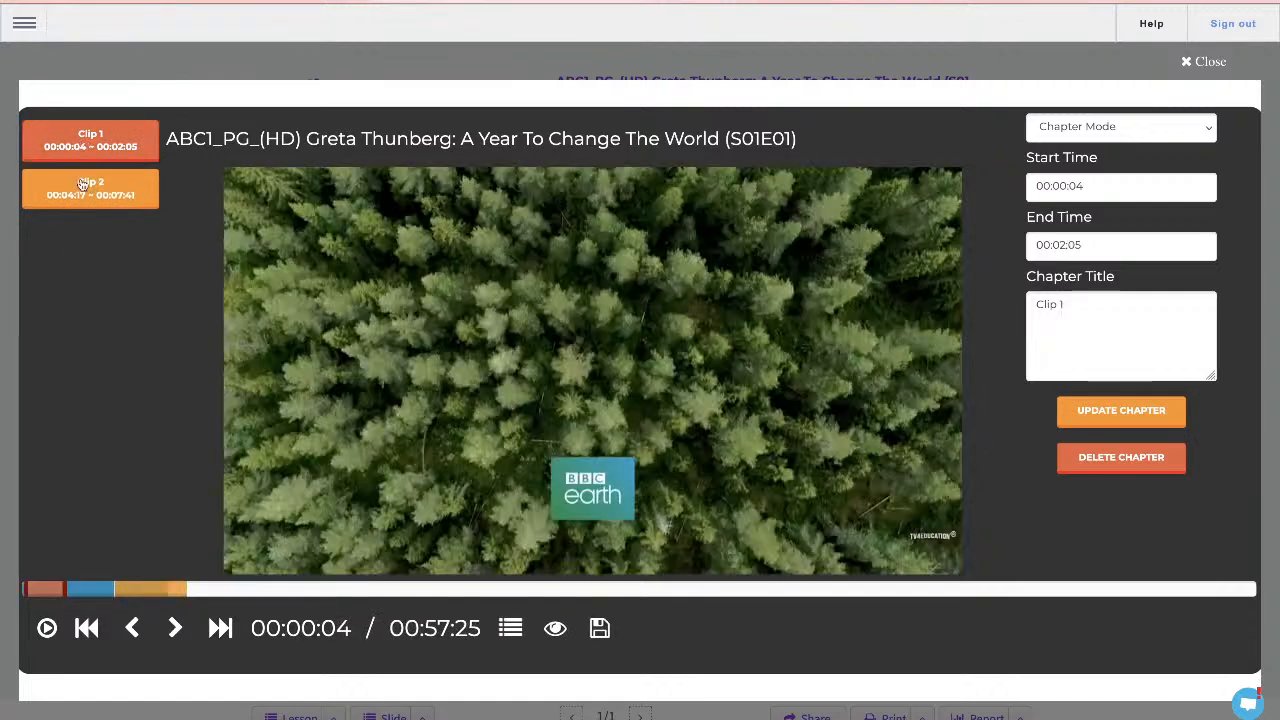
{"action": "left_click", "coordinate": [80, 182]}
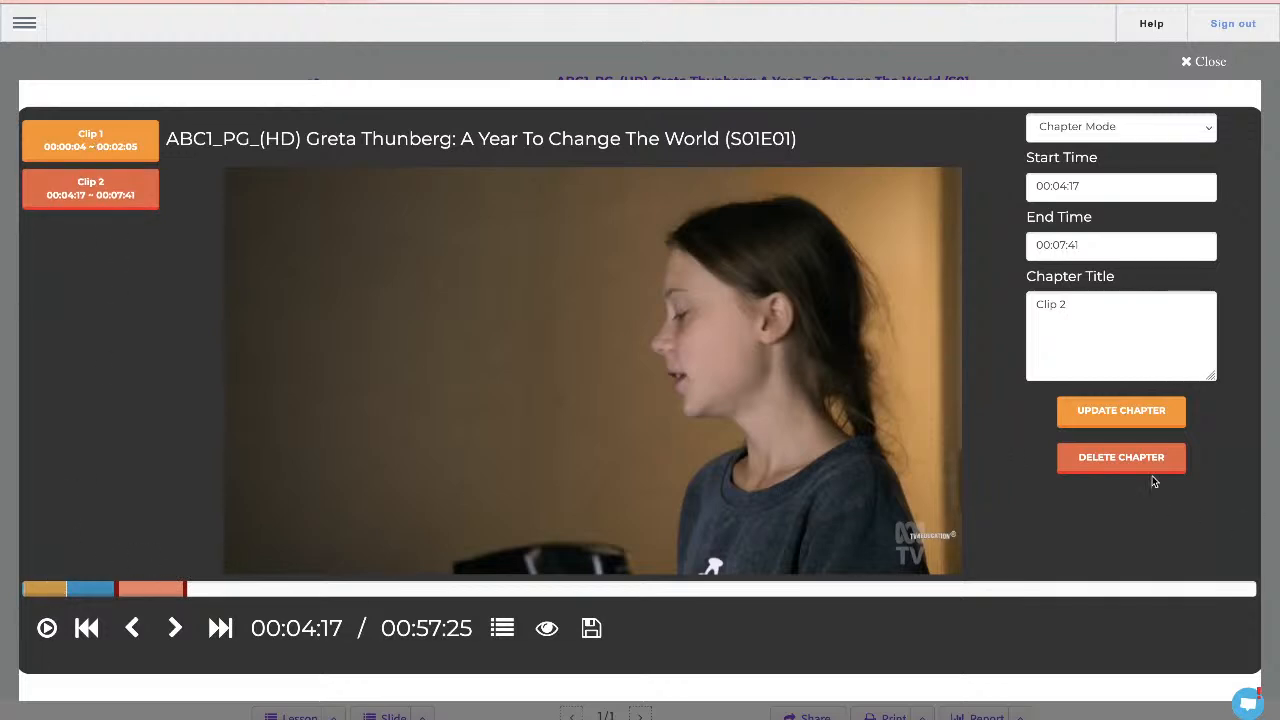
{"action": "left_click", "coordinate": [1096, 304]}
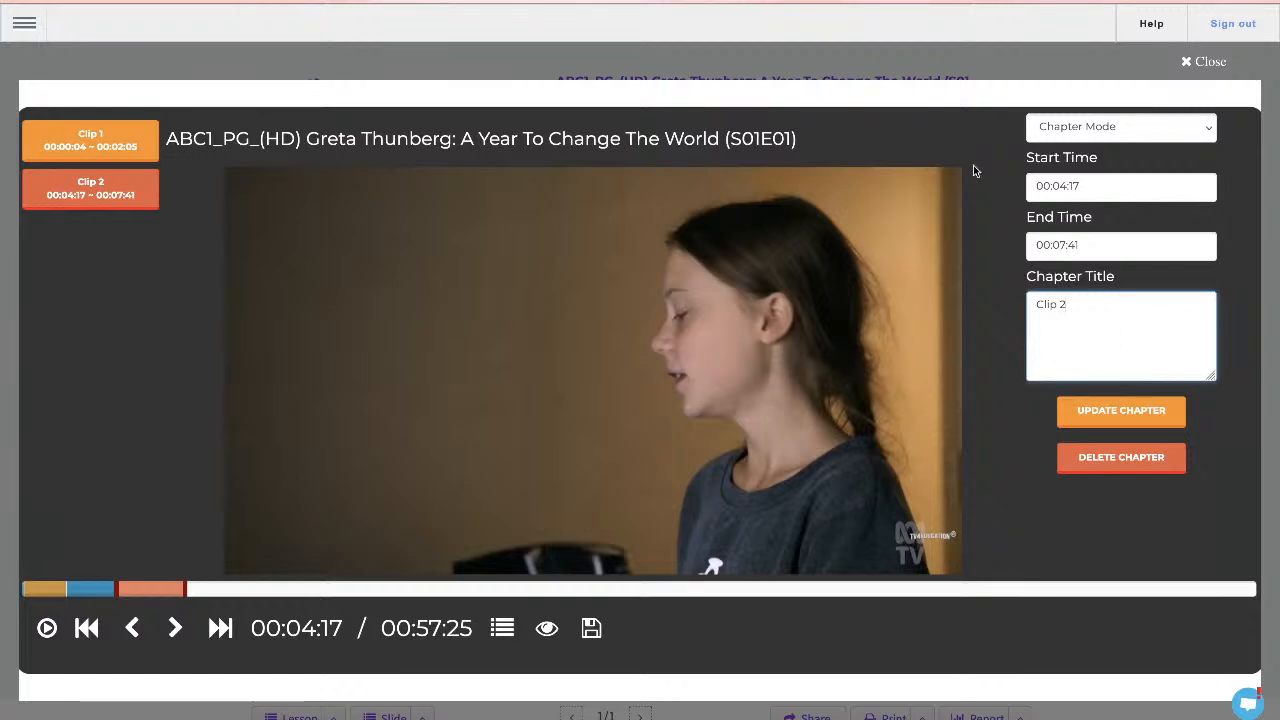
Save the chapters, check the preview mode and chapter list, and close the chapter editor.
{"action": "left_click", "coordinate": [590, 632]}
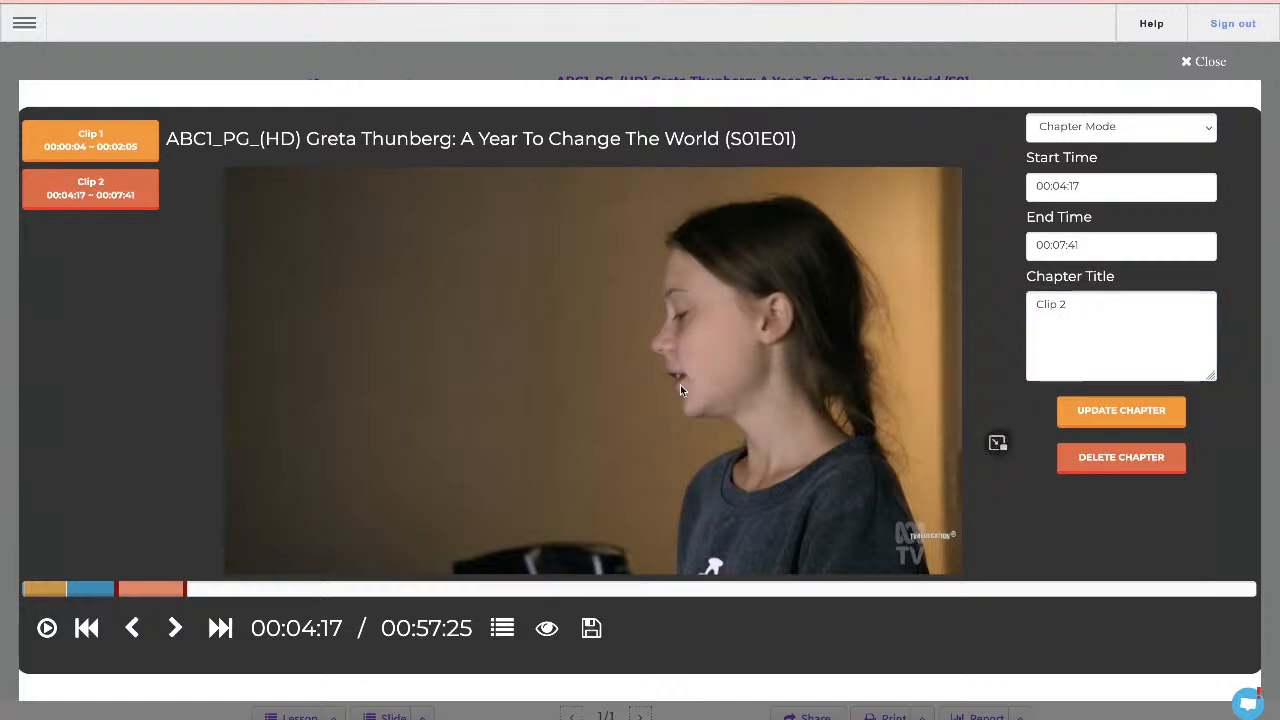
{"action": "left_click", "coordinate": [543, 628]}
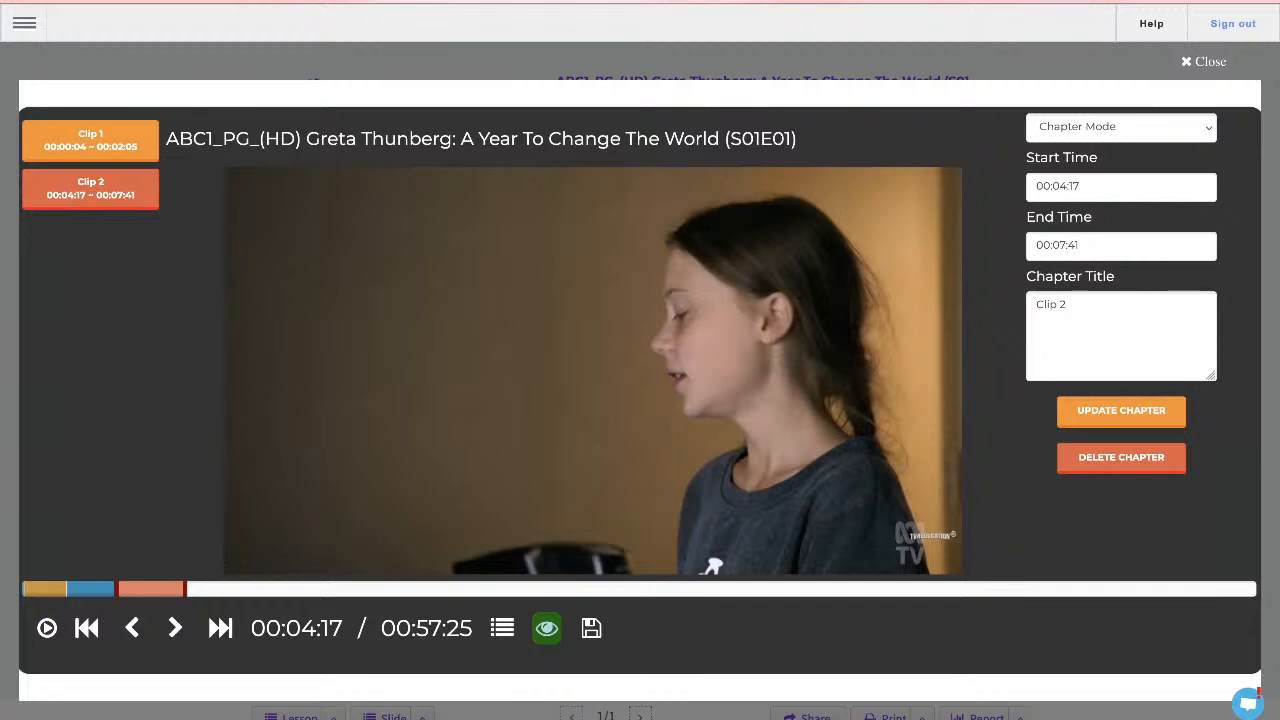
{"action": "left_click", "coordinate": [545, 632]}
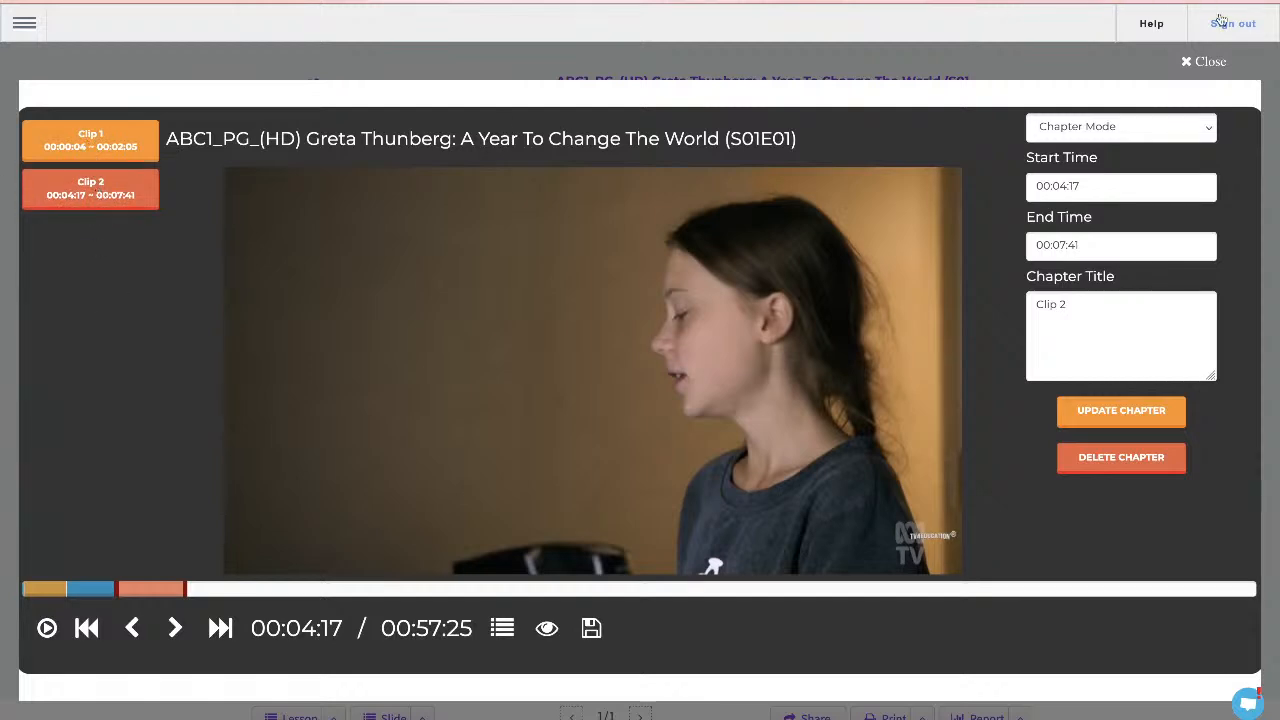
{"action": "left_click", "coordinate": [501, 628]}
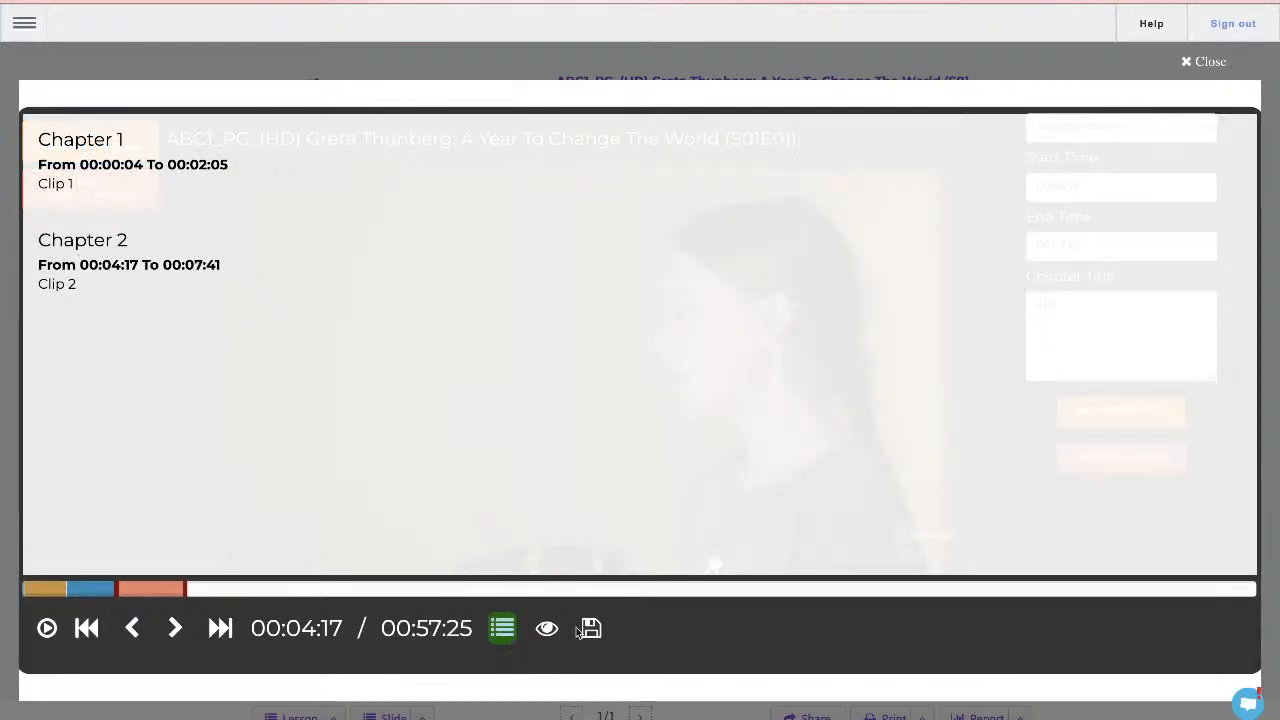
{"action": "left_click", "coordinate": [1208, 62]}
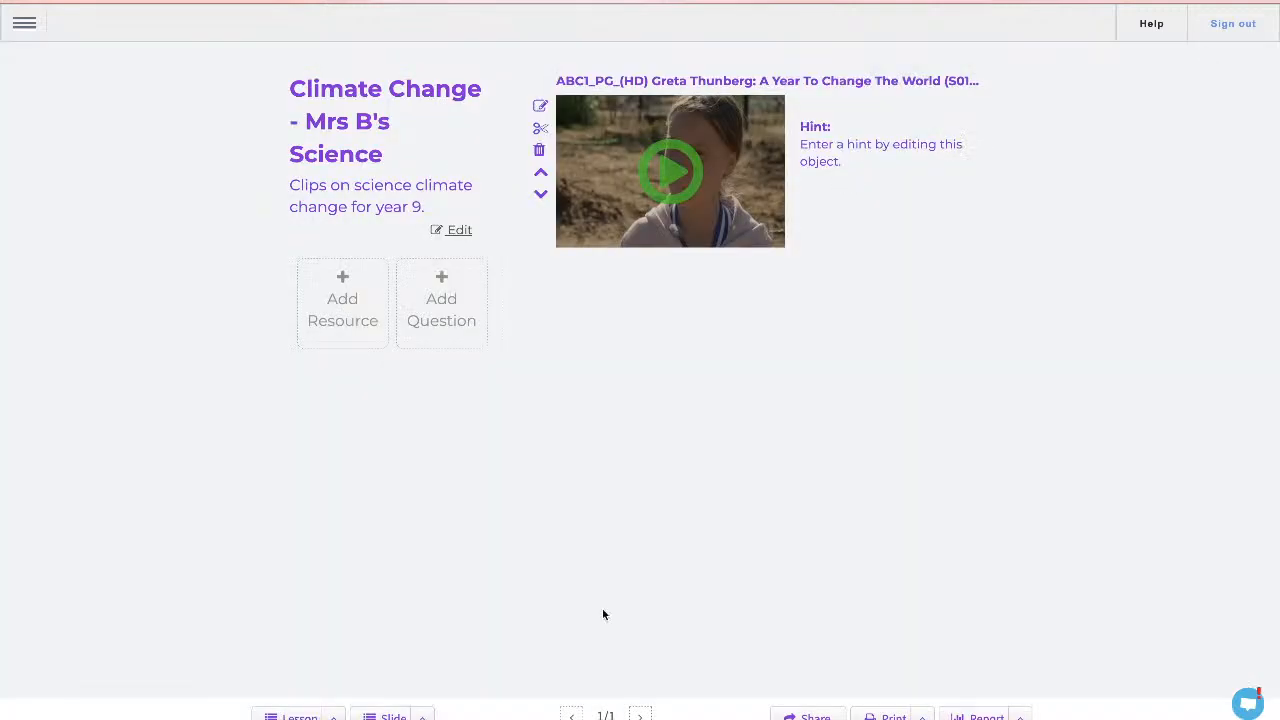
Open the Greta Thunberg video from the lesson, play its opening seconds and pause it.
{"action": "left_click", "coordinate": [668, 180]}
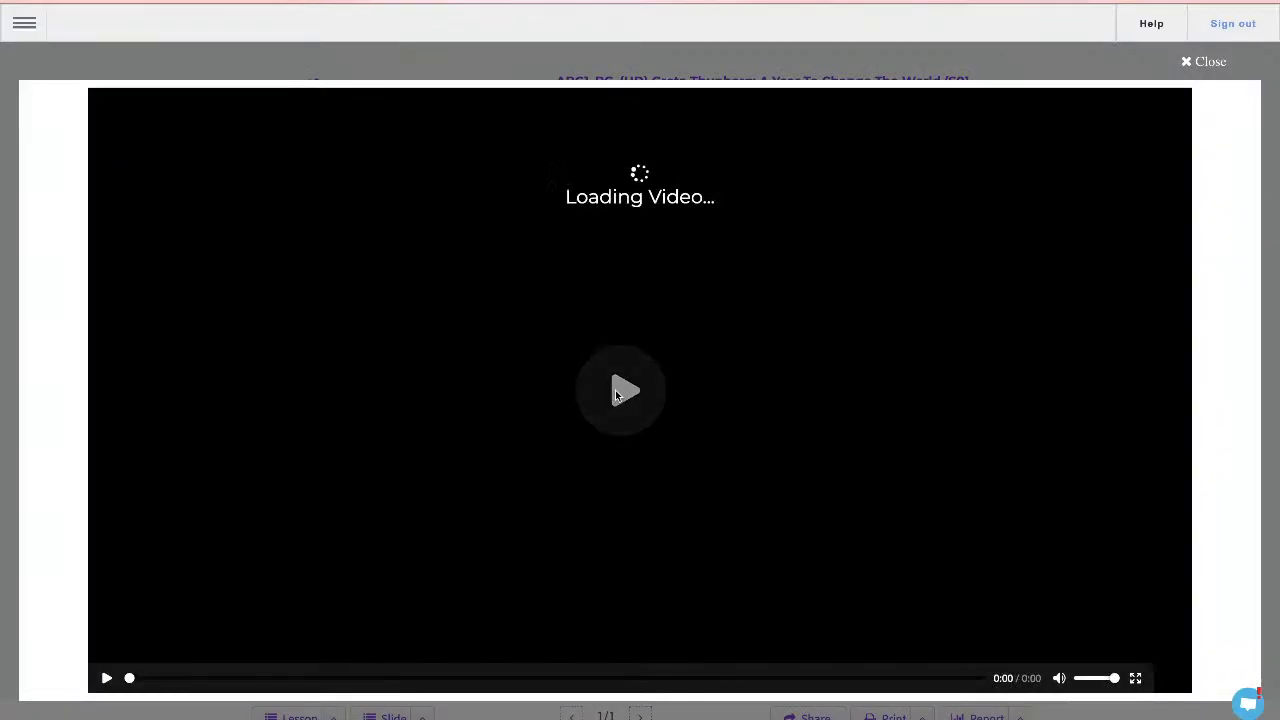
{"action": "left_click", "coordinate": [104, 676]}
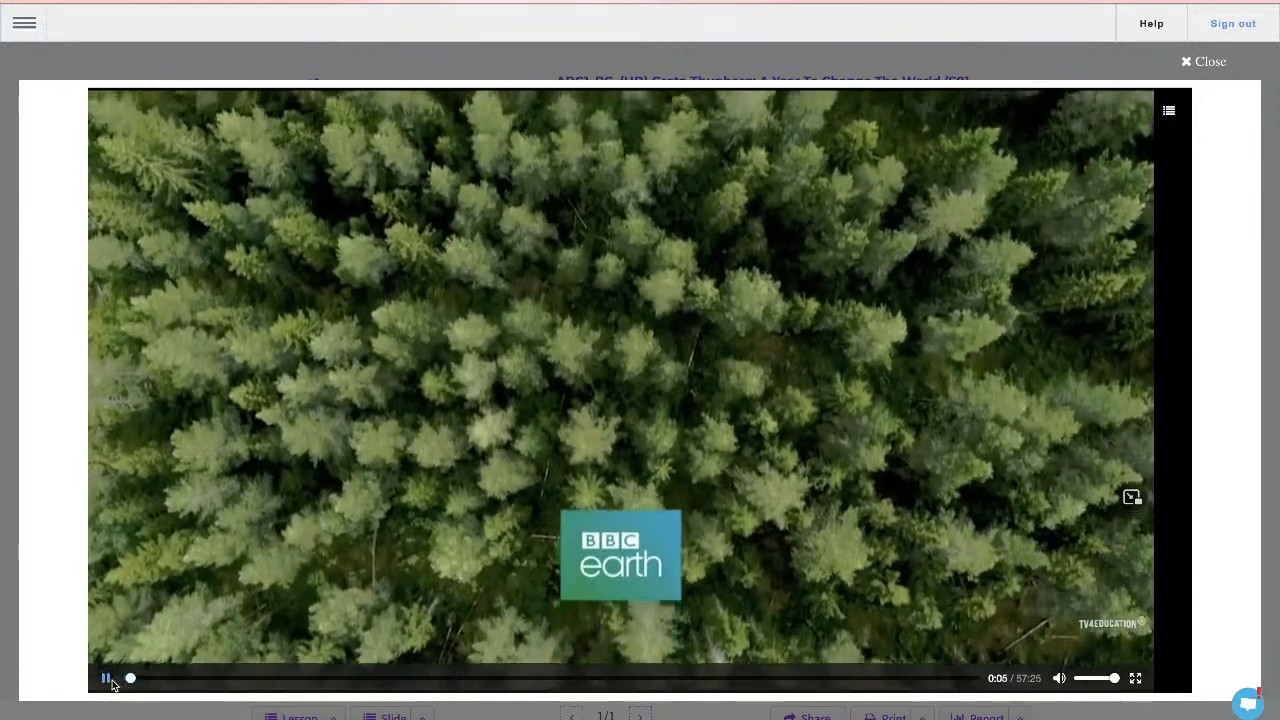
{"action": "left_click", "coordinate": [108, 680]}
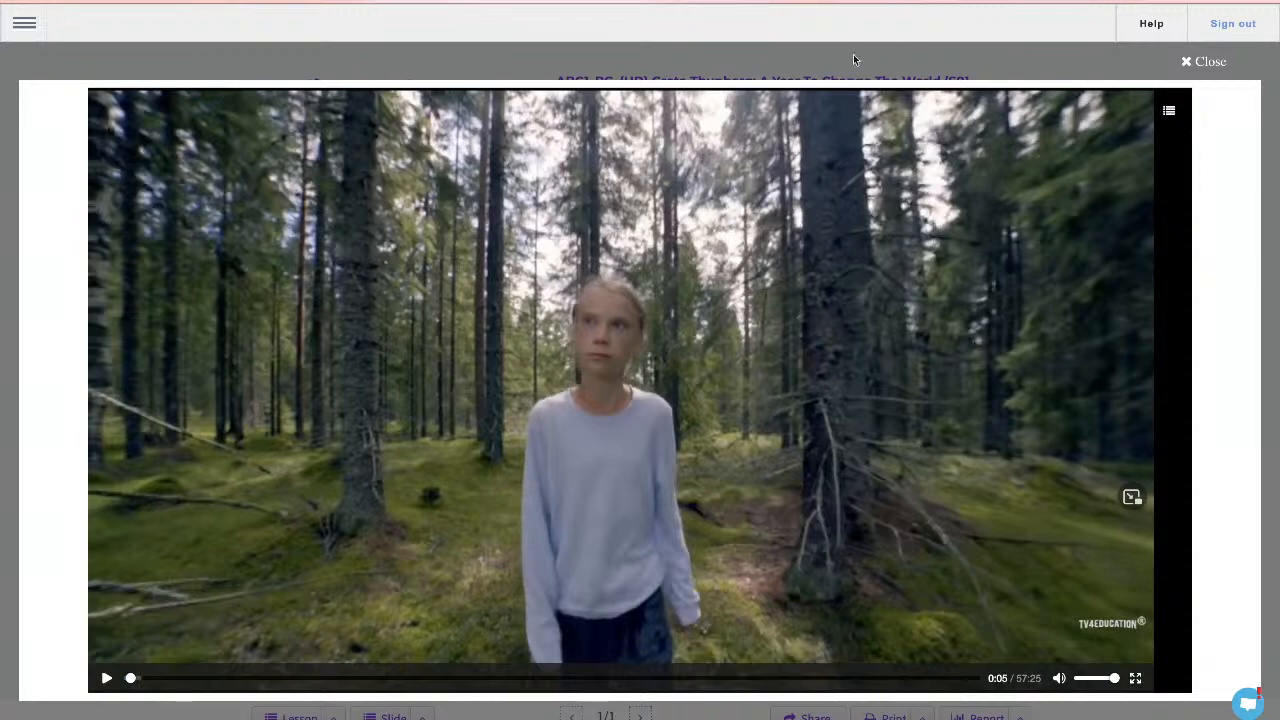
Show the video's chapter list, jump to Clip 2 and Clip 1, and close the player.
{"action": "left_click", "coordinate": [1168, 112]}
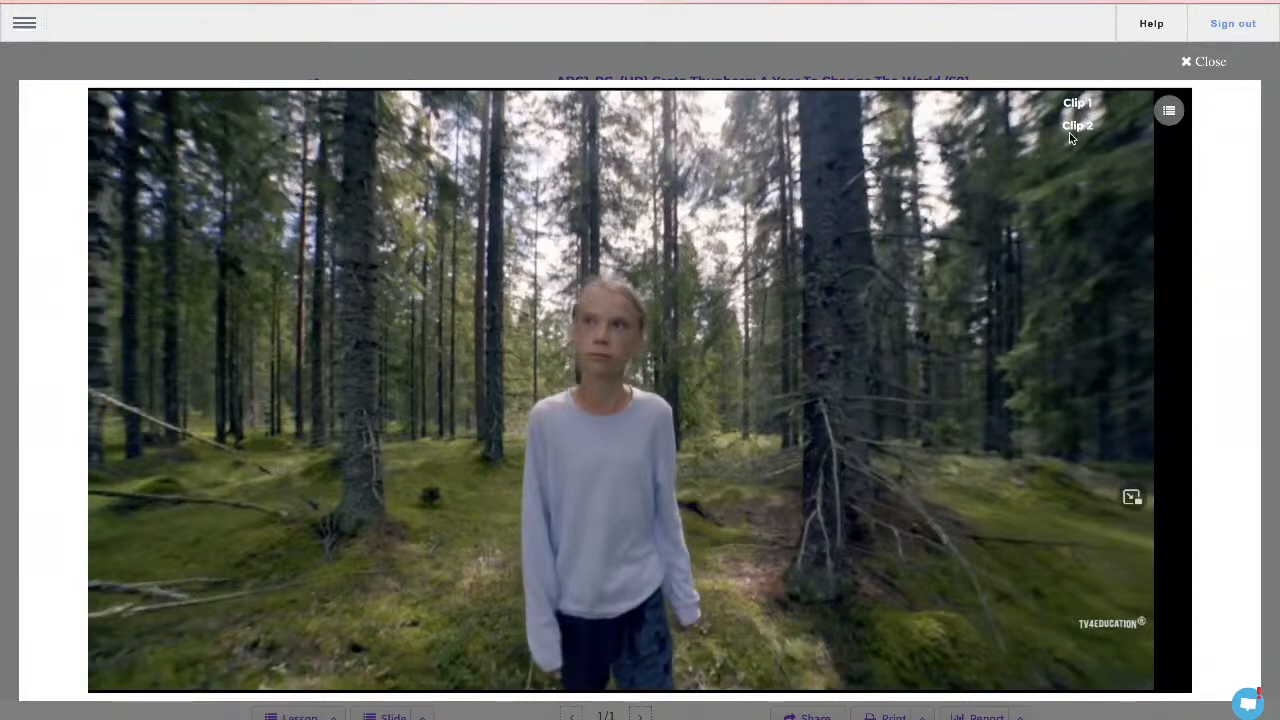
{"action": "left_click", "coordinate": [1168, 112]}
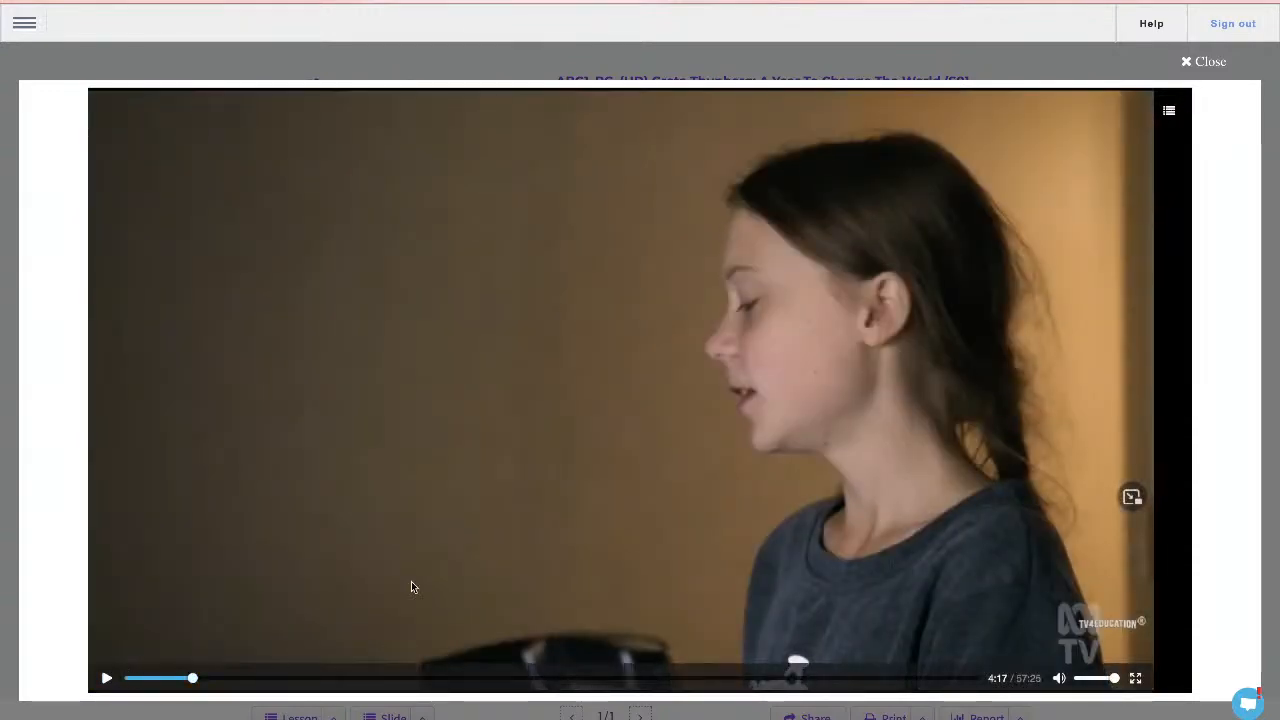
{"action": "left_click", "coordinate": [1172, 108]}
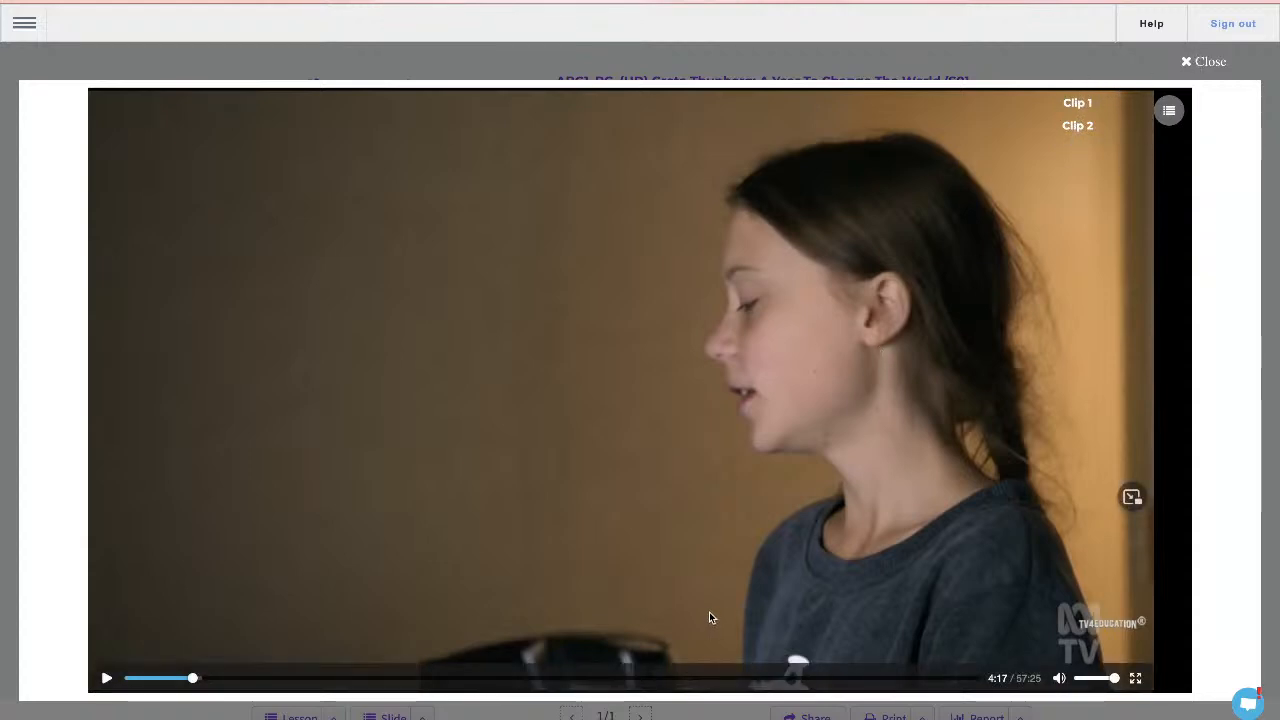
{"action": "left_click", "coordinate": [251, 681]}
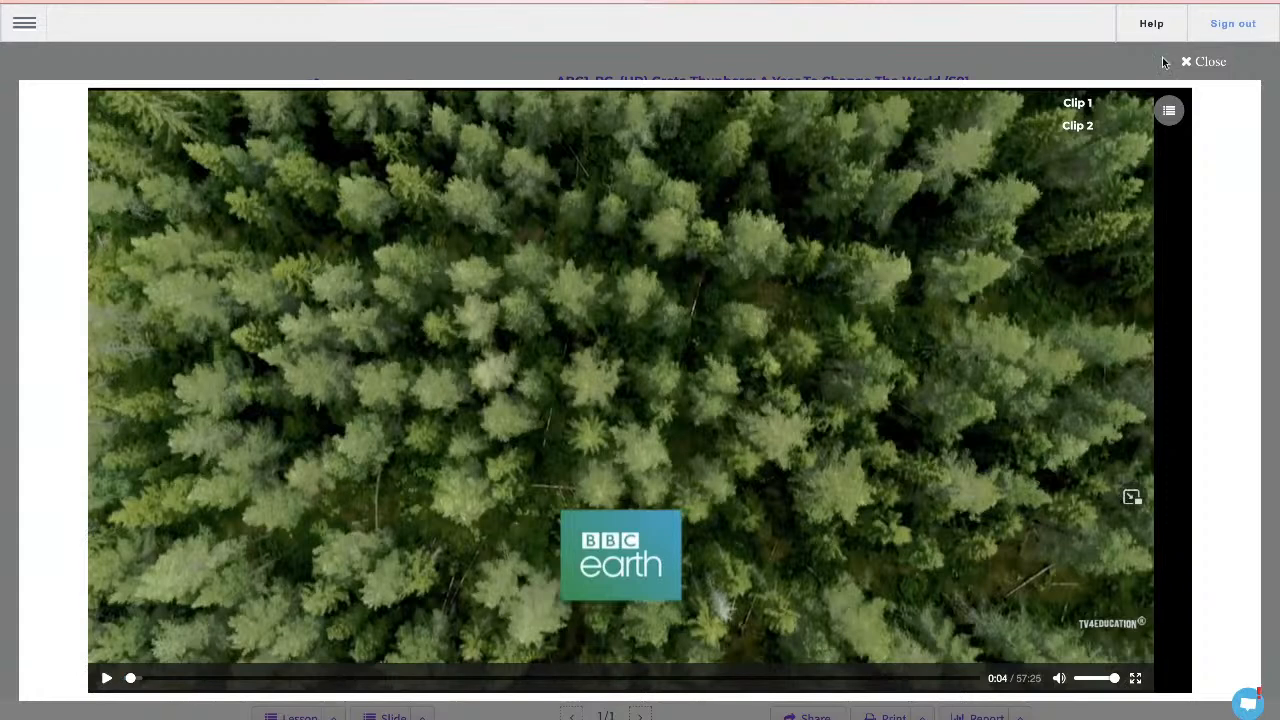
{"action": "left_click", "coordinate": [1196, 62]}
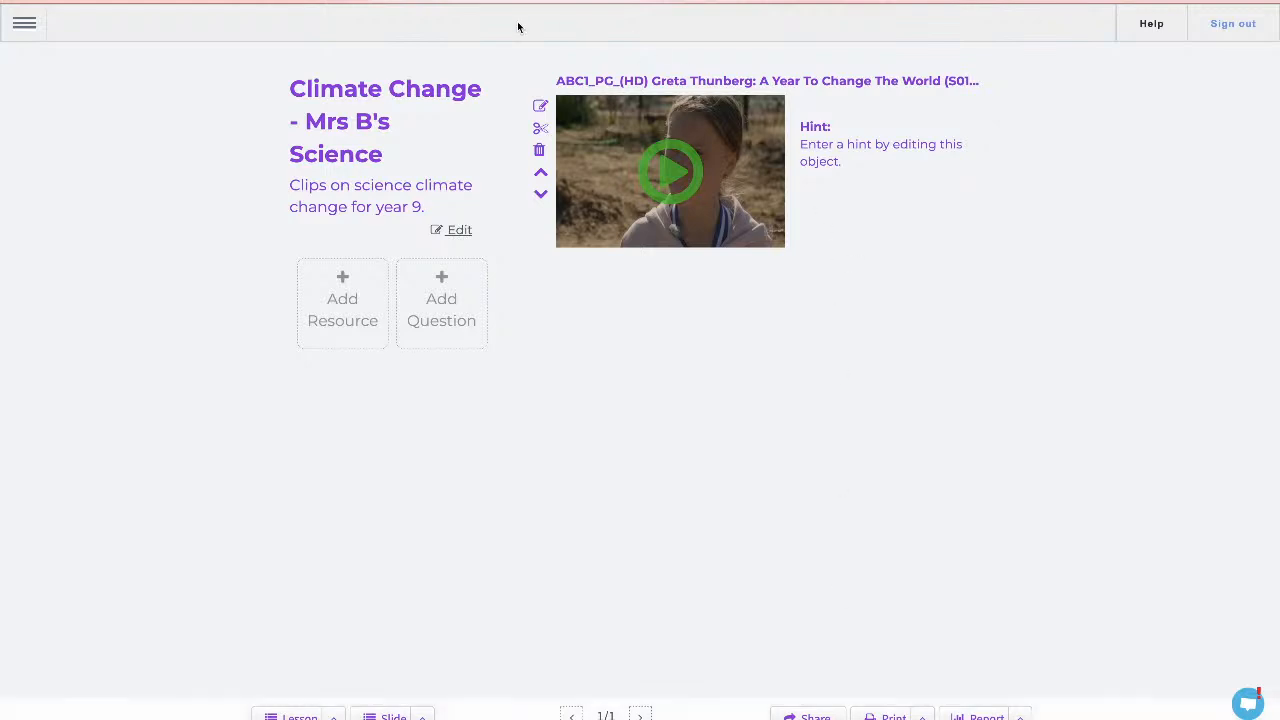
Open the lesson's sharing settings and make the lesson visible to the class group PY.
{"action": "left_click", "coordinate": [805, 714]}
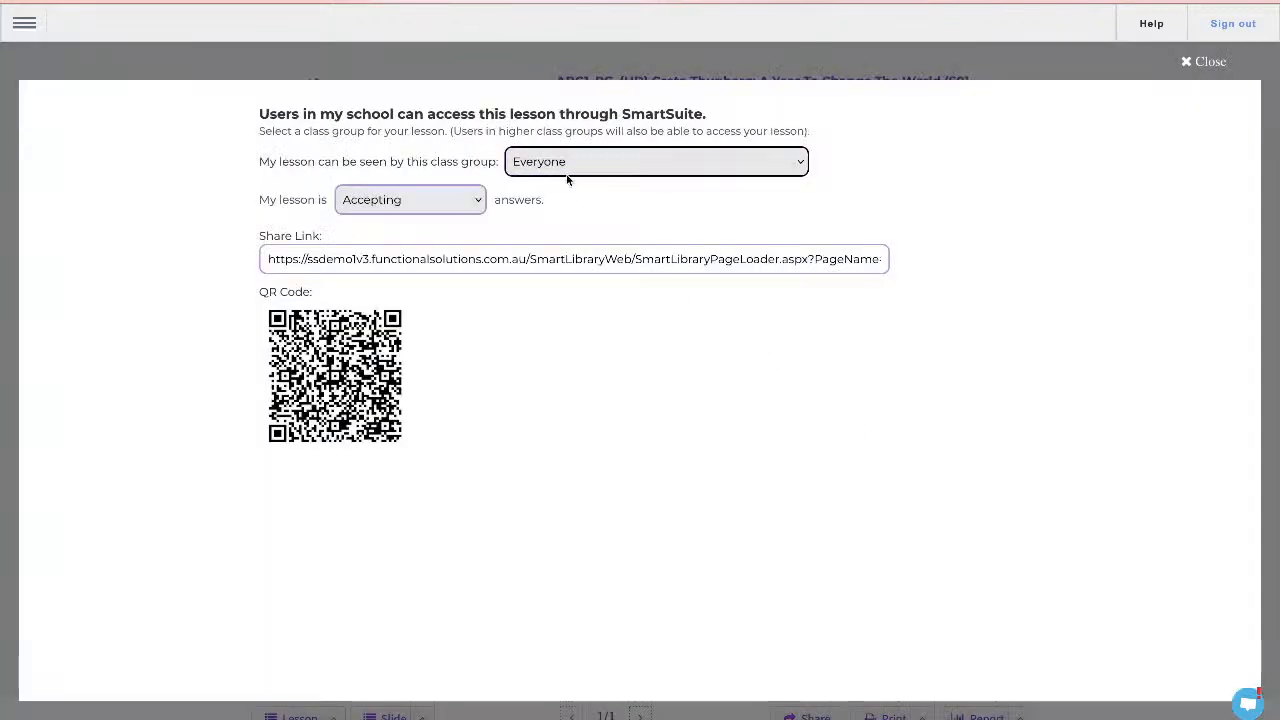
{"action": "left_click", "coordinate": [600, 164]}
{"action": "left_click", "coordinate": [608, 169]}
{"action": "left_click", "coordinate": [607, 168]}
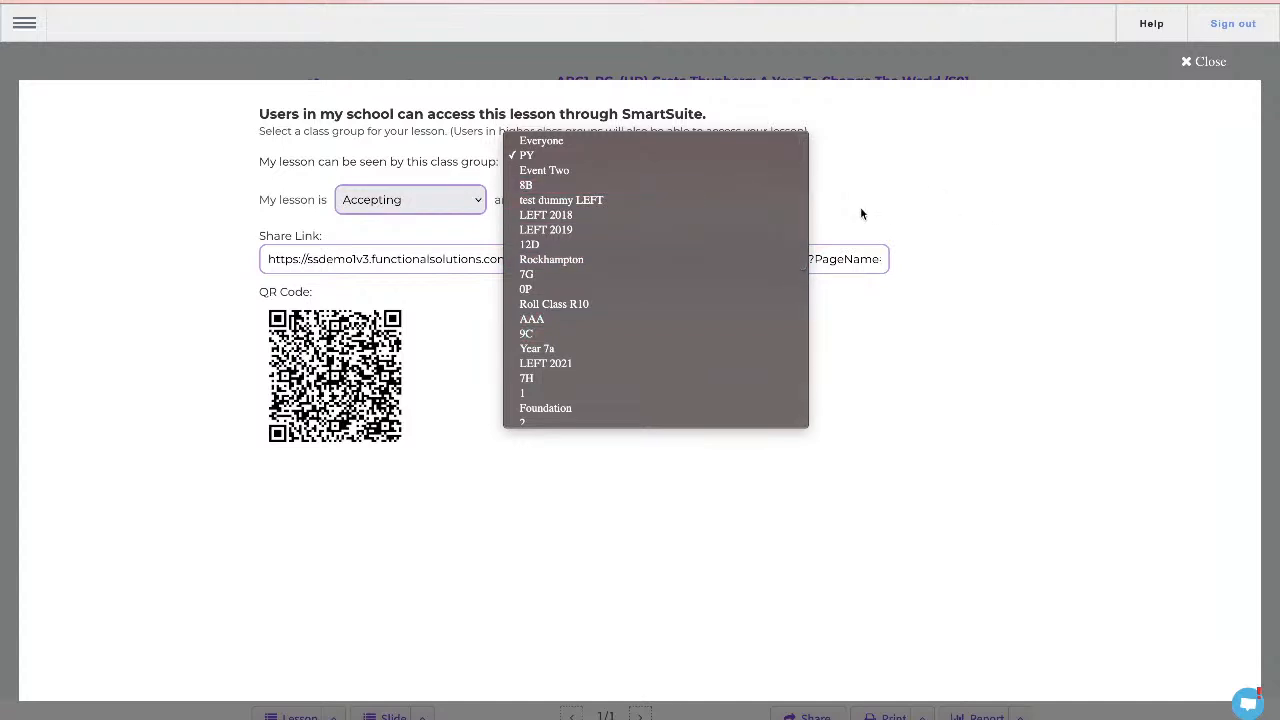
{"action": "scroll", "coordinate": [698, 270], "scroll_direction": "down", "scroll_amount": 3}
{"action": "scroll", "coordinate": [698, 275], "scroll_direction": "down", "scroll_amount": 2}
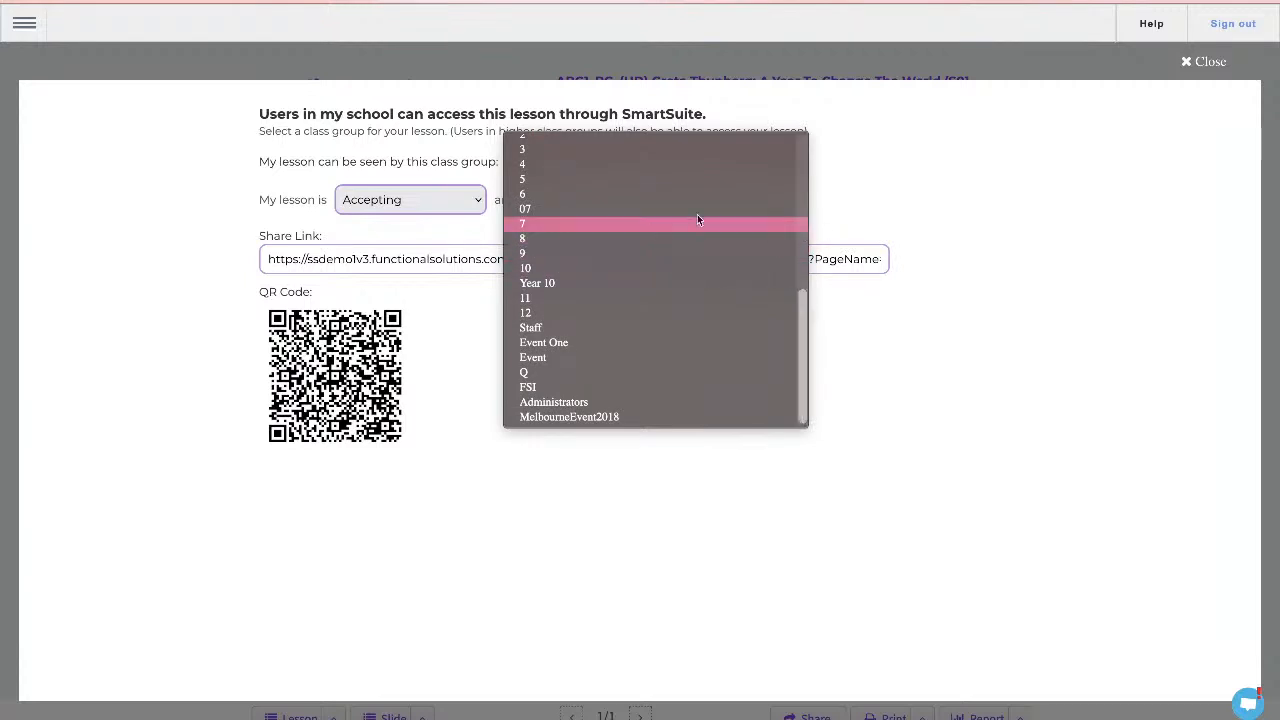
{"action": "left_click", "coordinate": [902, 194]}
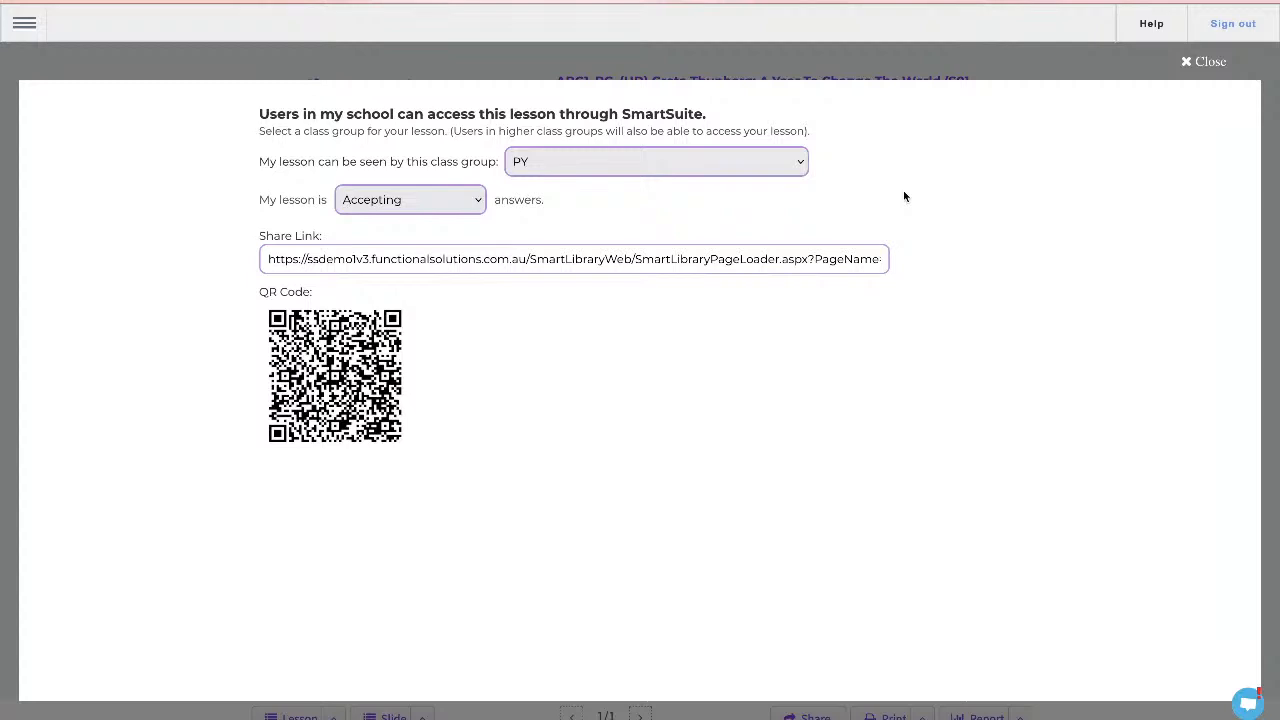
Set the lesson to Not accepting answers, and return it to Accepting.
{"action": "left_click", "coordinate": [443, 204]}
{"action": "left_click", "coordinate": [443, 211]}
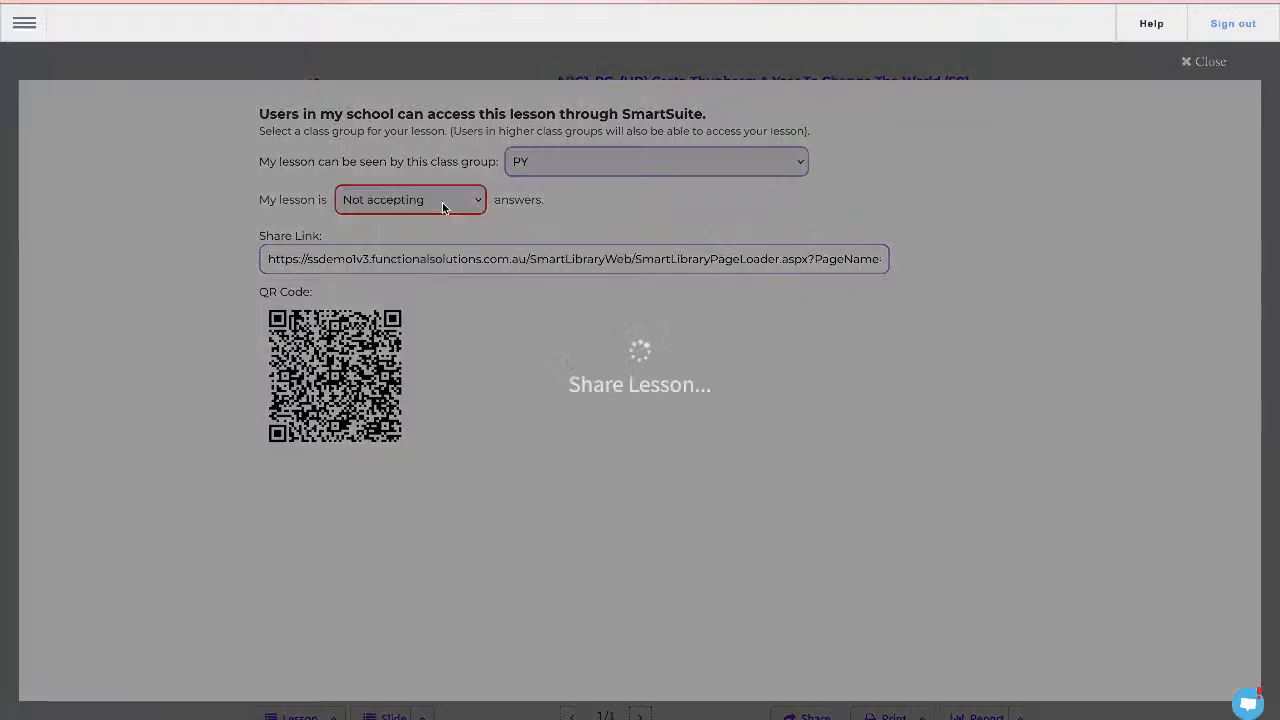
{"action": "left_click", "coordinate": [426, 198]}
{"action": "left_click", "coordinate": [412, 180]}
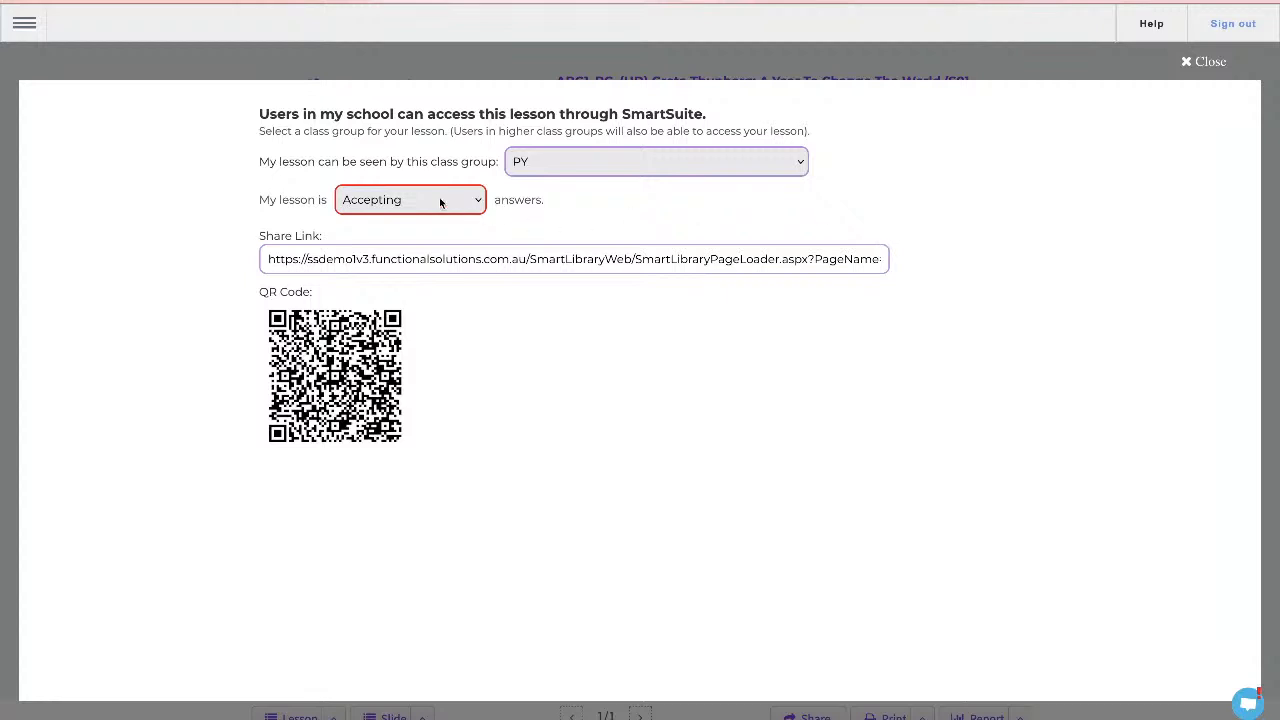
Copy the lesson's share link to the clipboard and close the sharing settings.
{"action": "left_click", "coordinate": [380, 258]}
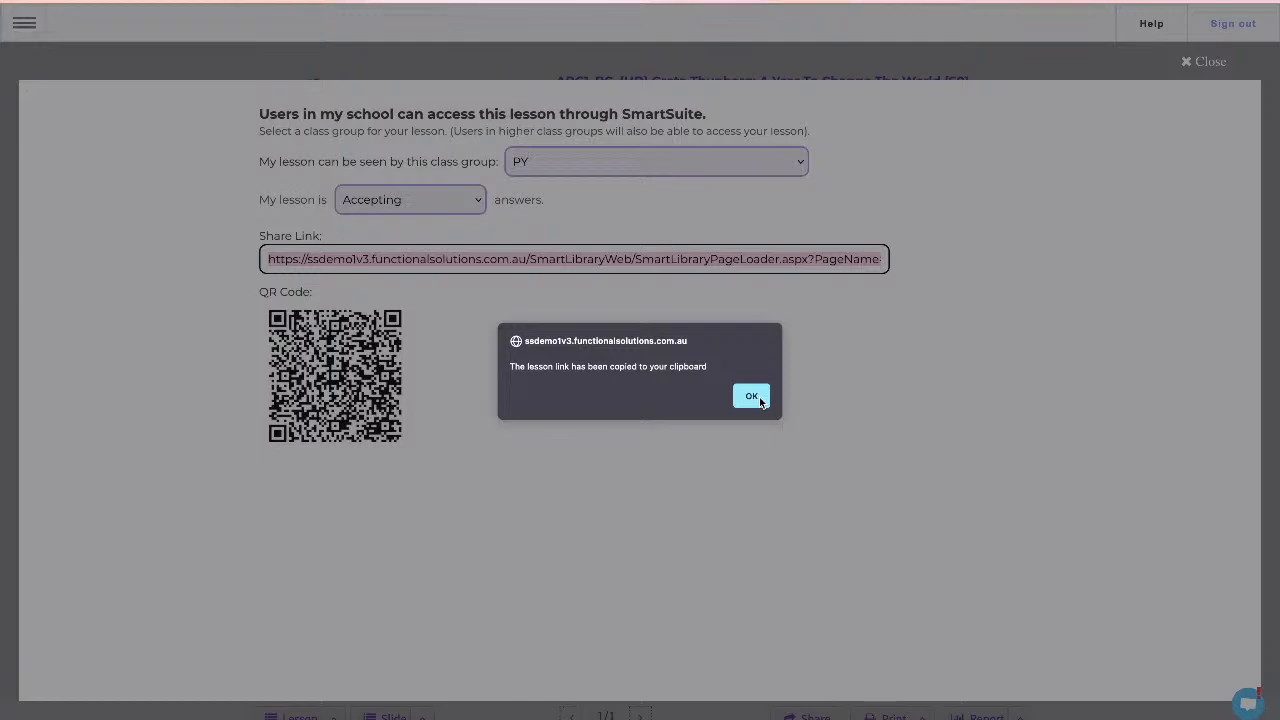
{"action": "left_click", "coordinate": [751, 397]}
{"action": "left_click", "coordinate": [1200, 64]}
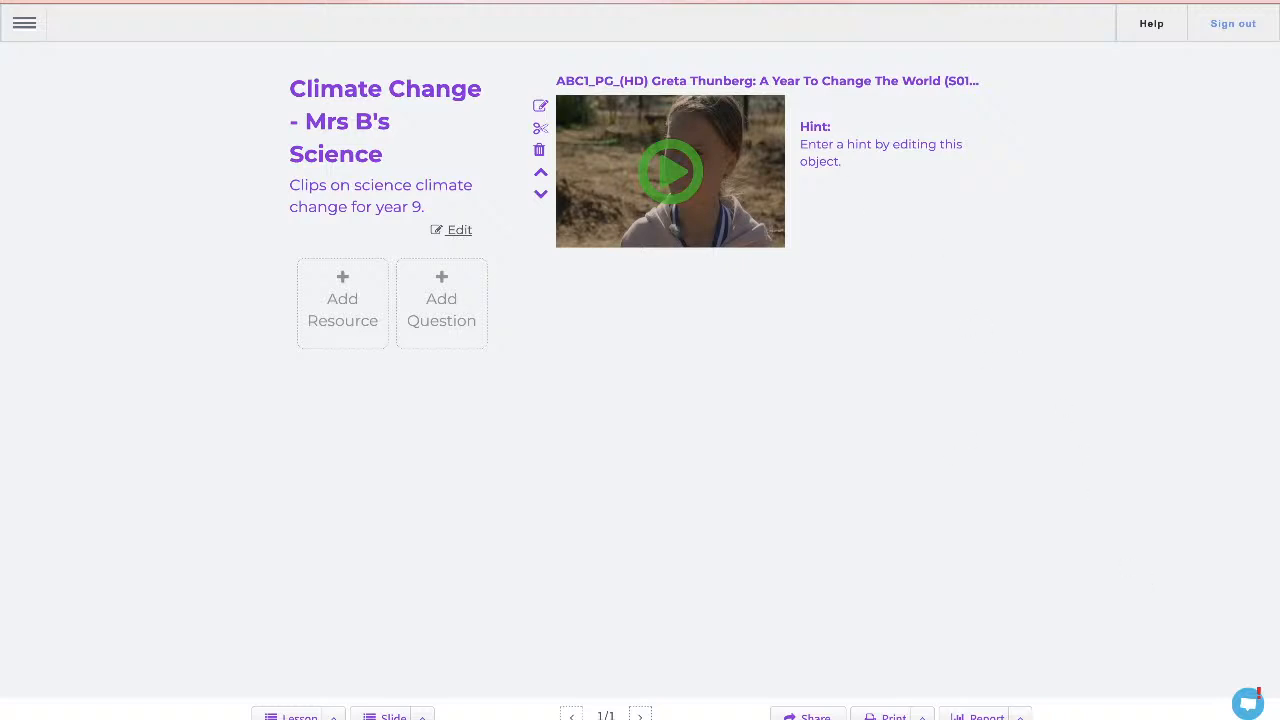
Open the customer service chat and place the cursor in its message field.
{"action": "left_click", "coordinate": [1248, 705]}
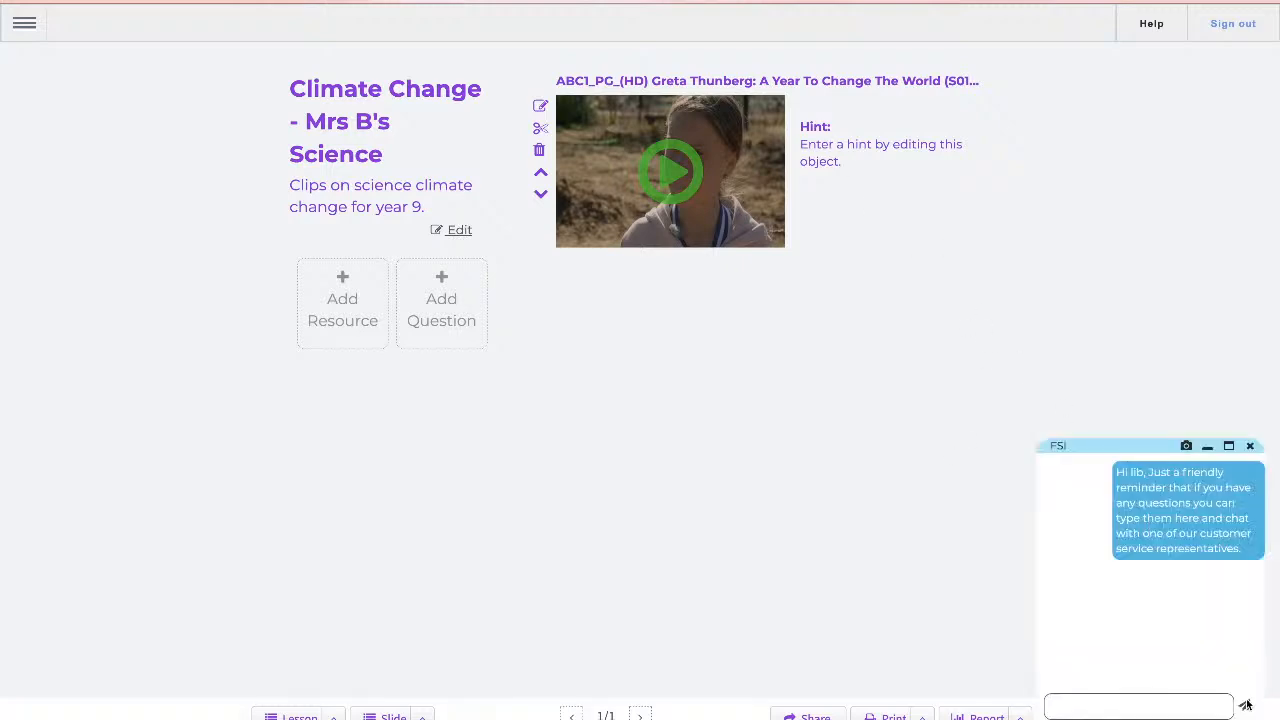
{"action": "left_click", "coordinate": [1127, 702]}
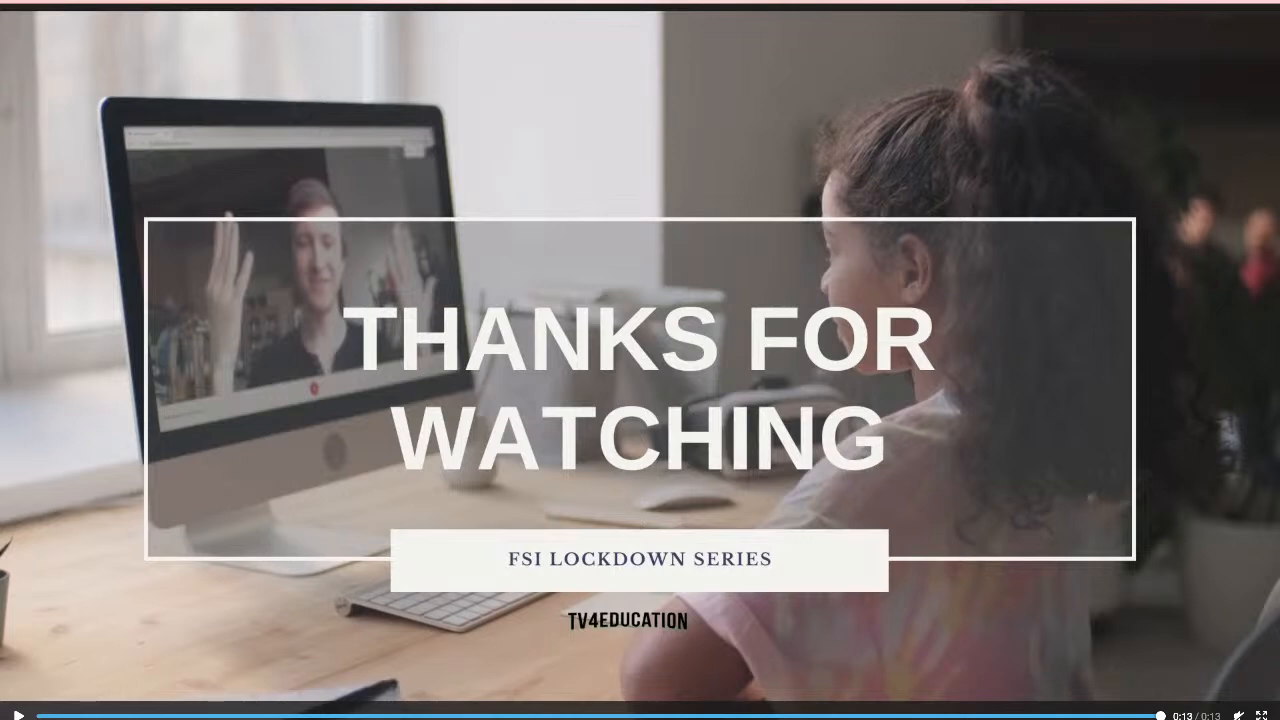
{"action": "key", "text": "space"}
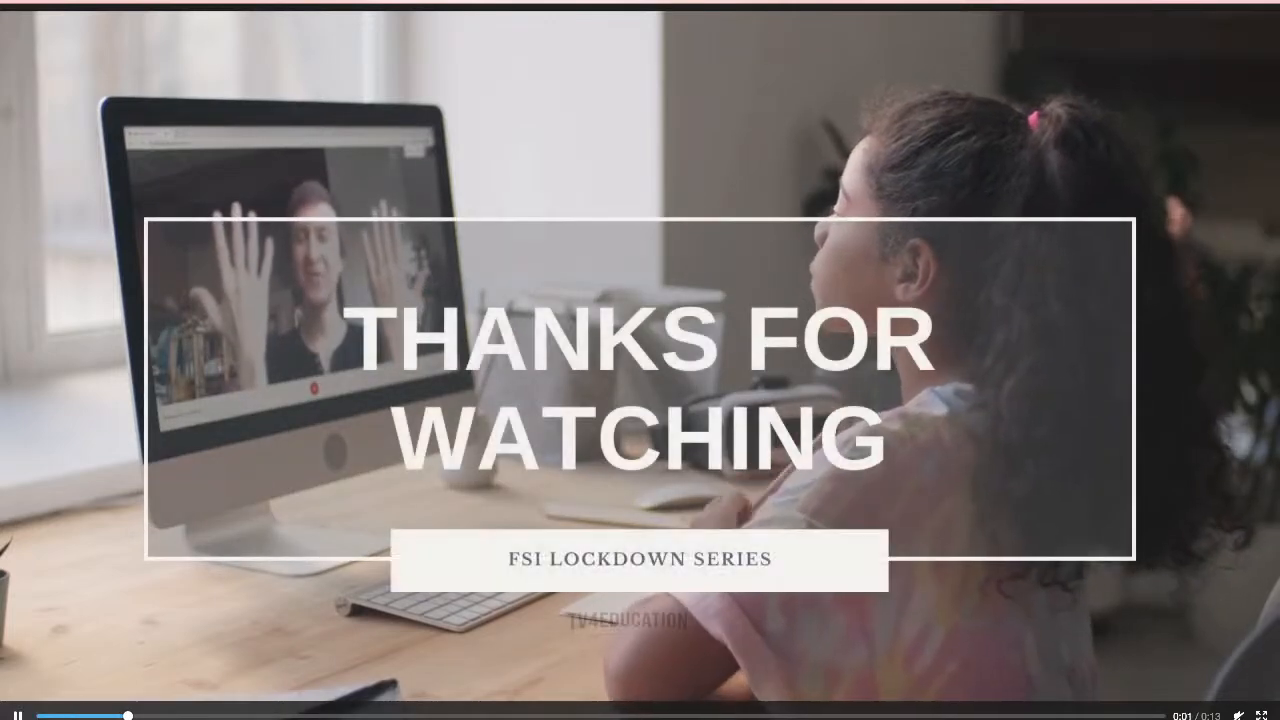